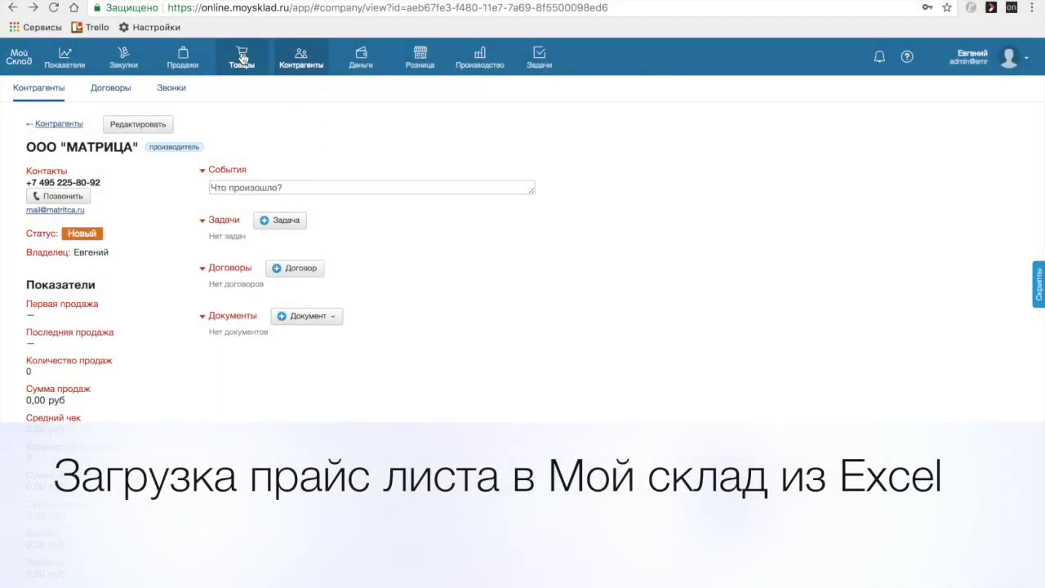
From Товары и услуги, open the Excel import dialog for goods and stock.
click(241, 57)
click(56, 89)
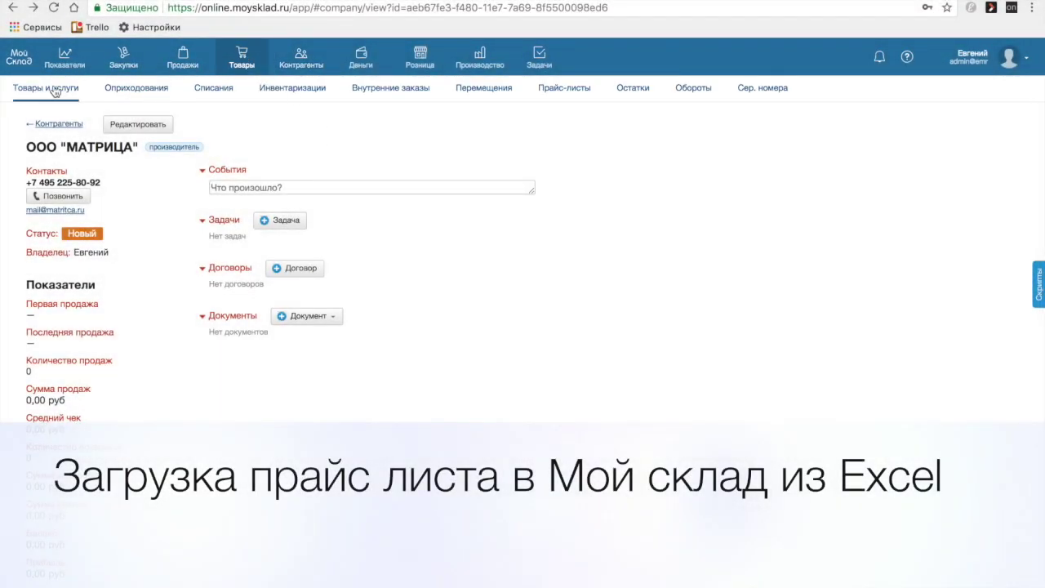
click(585, 127)
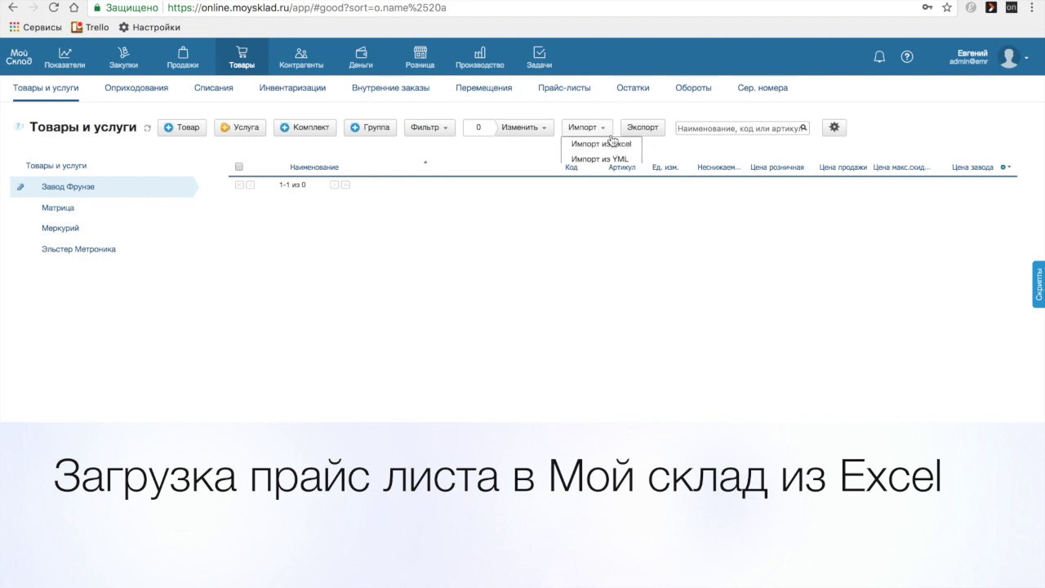
click(608, 145)
Upload Матрица для загрузки в МС.xlsx from Рабочая > Прайсы > Загрузка в МС.
click(301, 229)
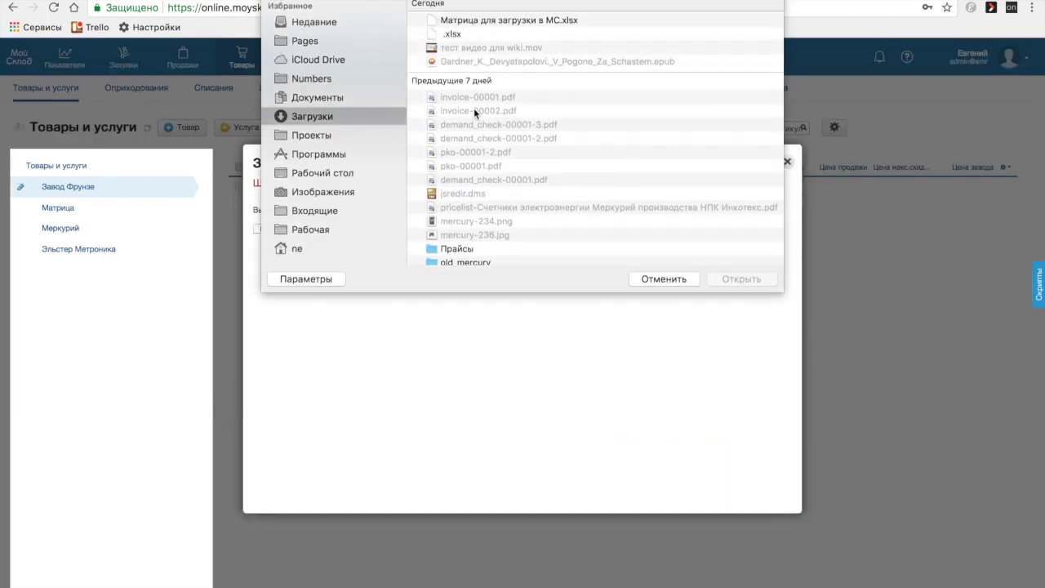
click(316, 231)
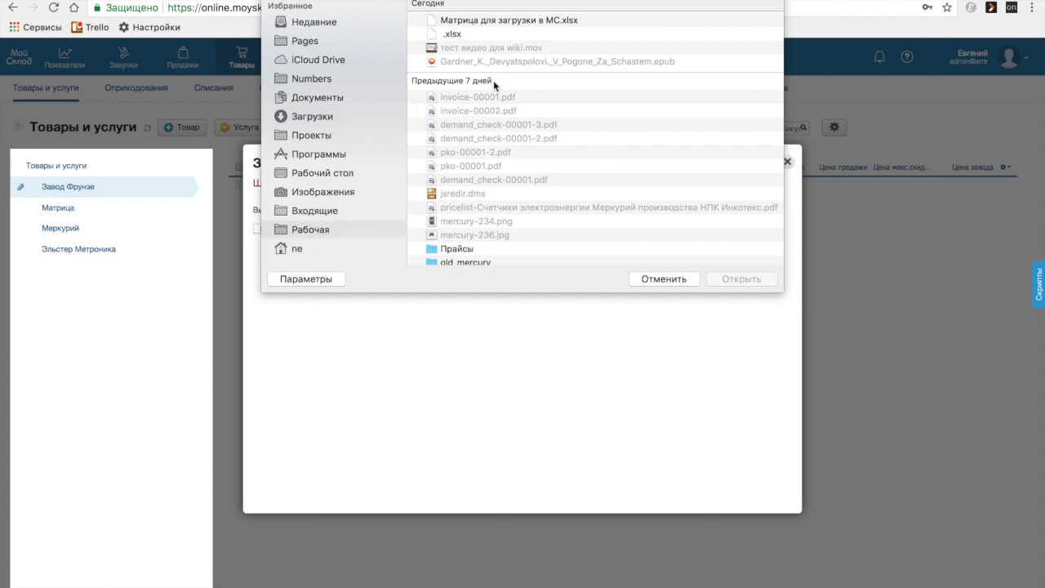
double_click(473, 22)
double_click(472, 21)
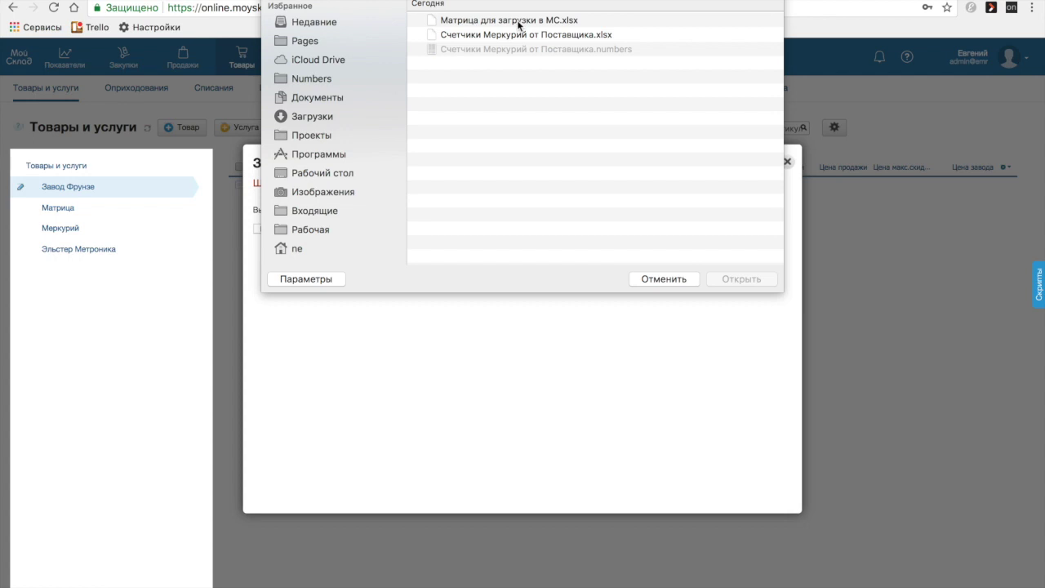
double_click(543, 22)
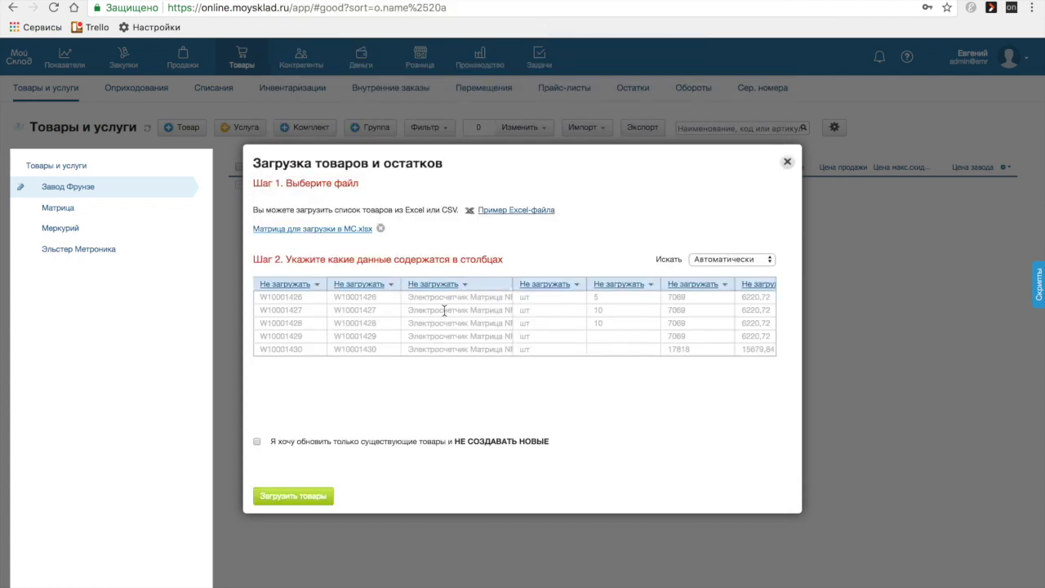
Set columns one to five as Код, Артикул, Наименование, Единица измерения, Неснижаемый остаток.
click(309, 290)
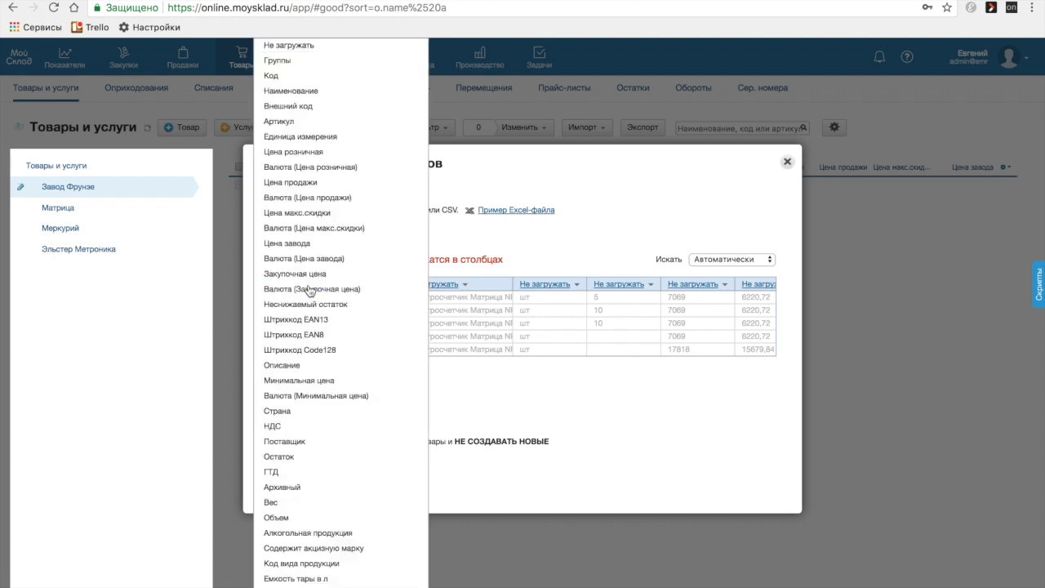
click(327, 73)
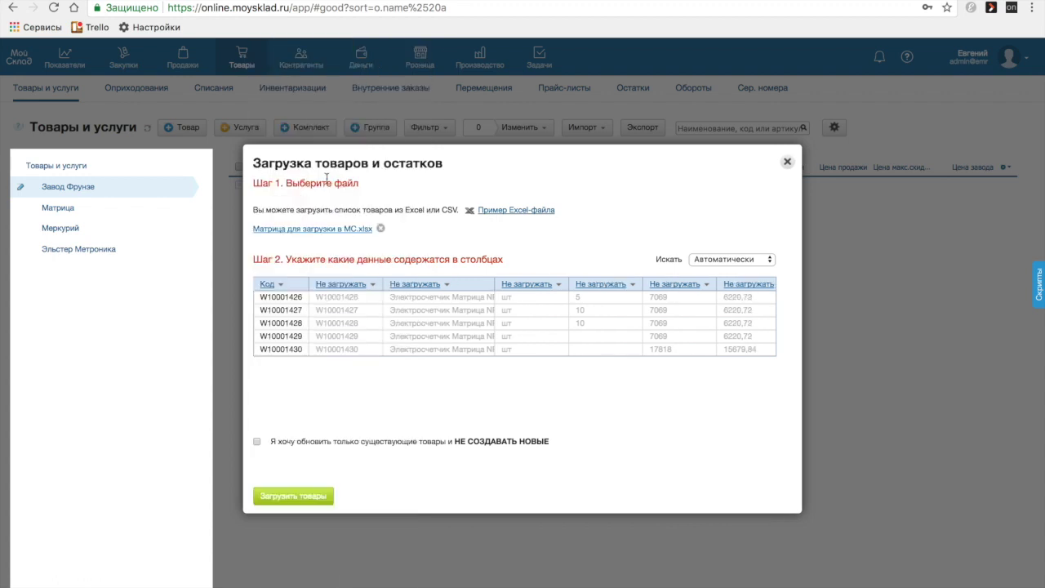
click(353, 286)
click(346, 127)
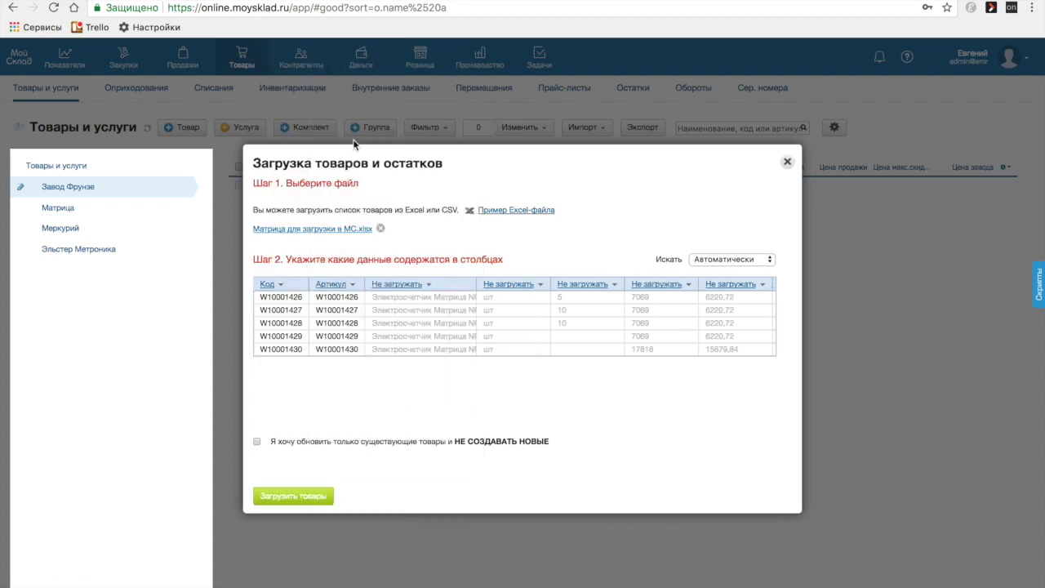
click(401, 288)
click(408, 91)
click(505, 285)
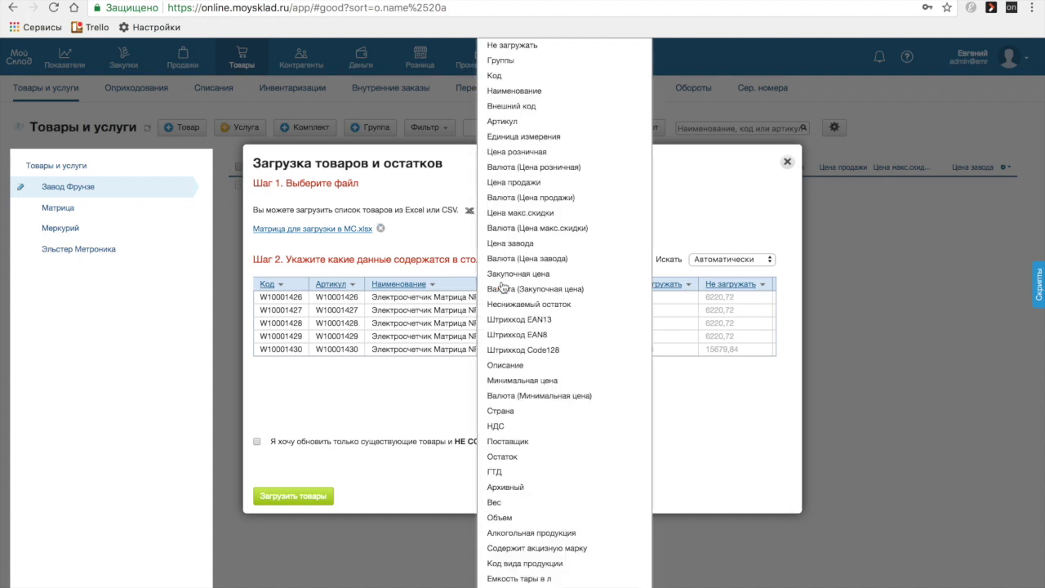
click(539, 138)
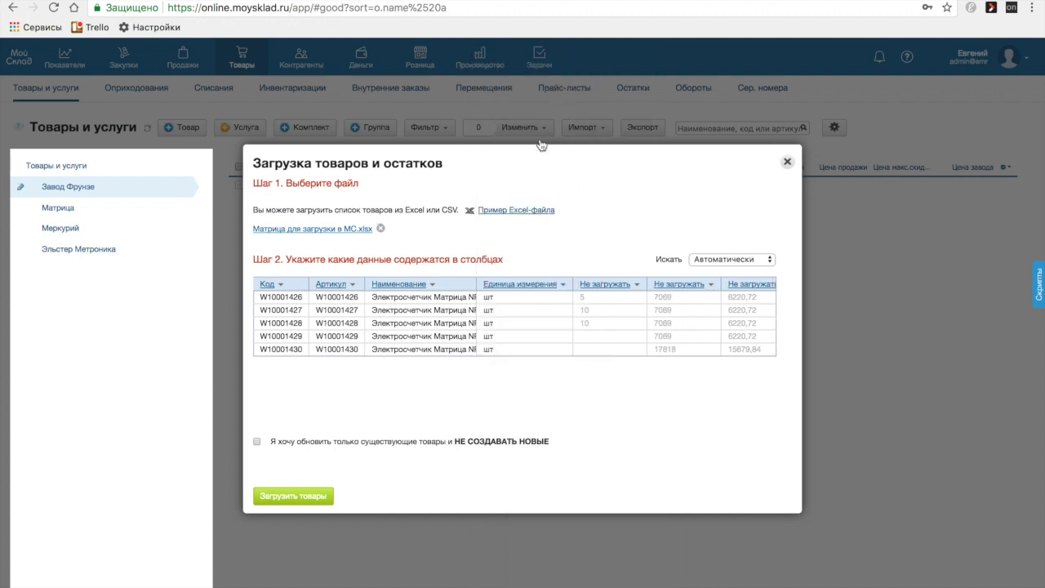
click(597, 286)
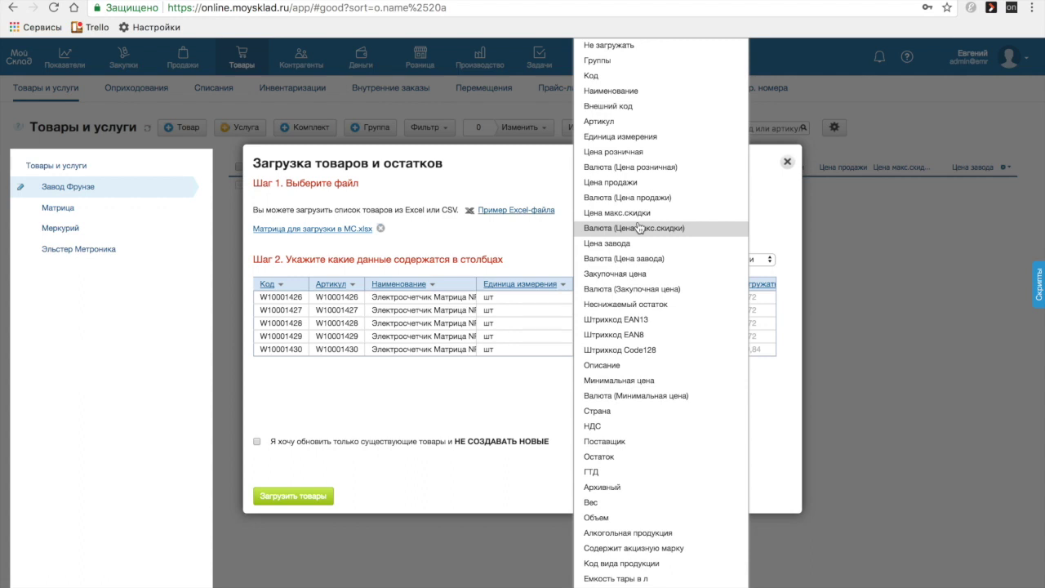
click(652, 305)
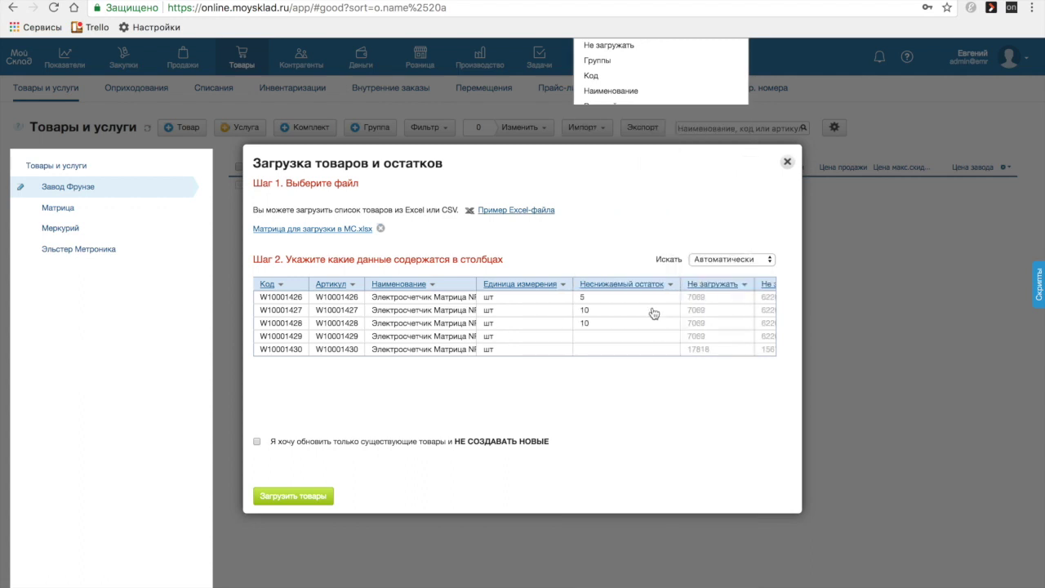
Map the 7069, 6220,72 and two 5656 columns to Цена завода, Цена продажи, Цена макс.скидки, Минимальная цена.
scroll(703, 290, right, 5)
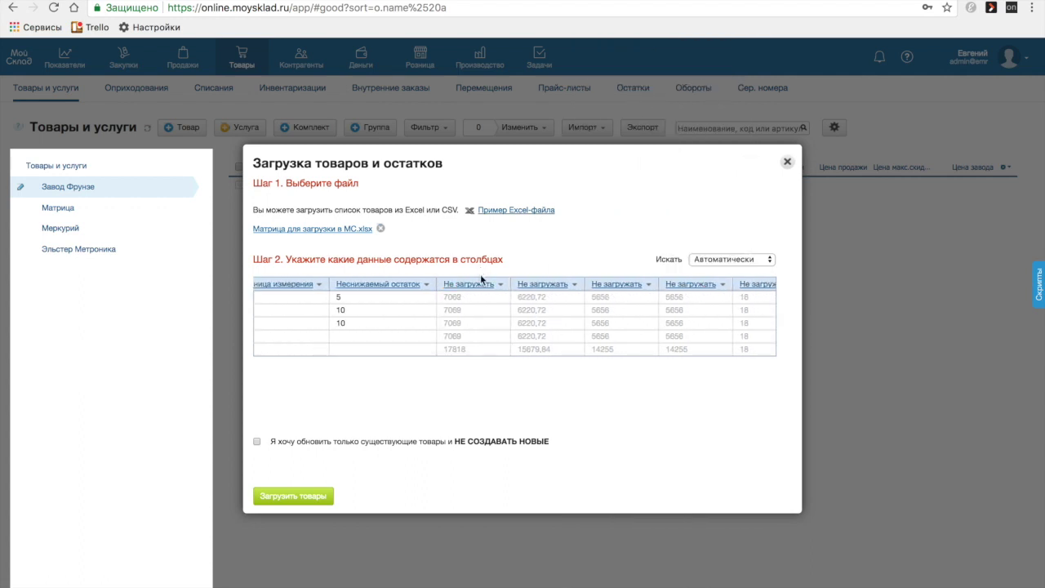
scroll(458, 290, right, 2)
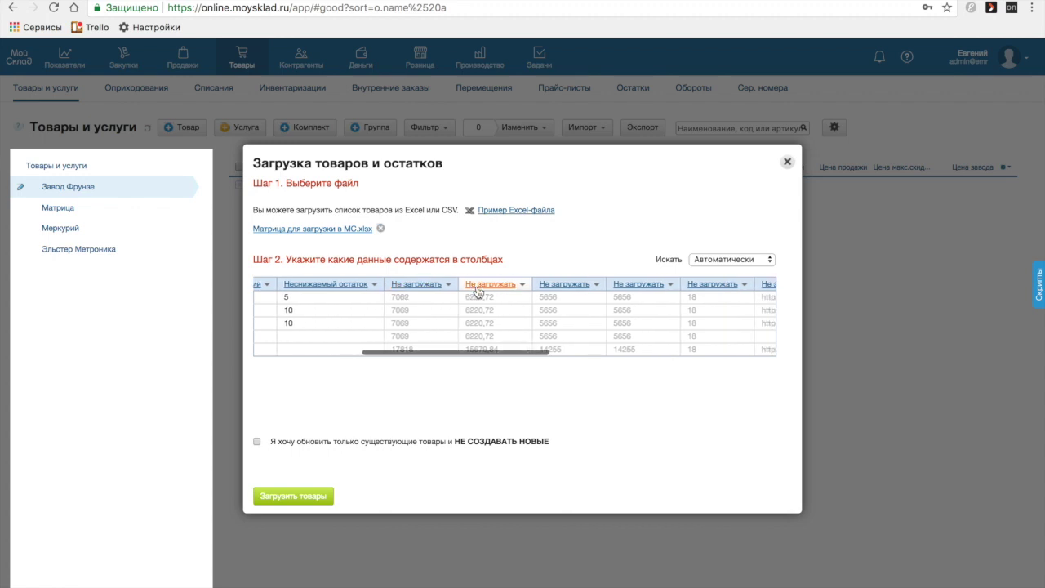
click(419, 286)
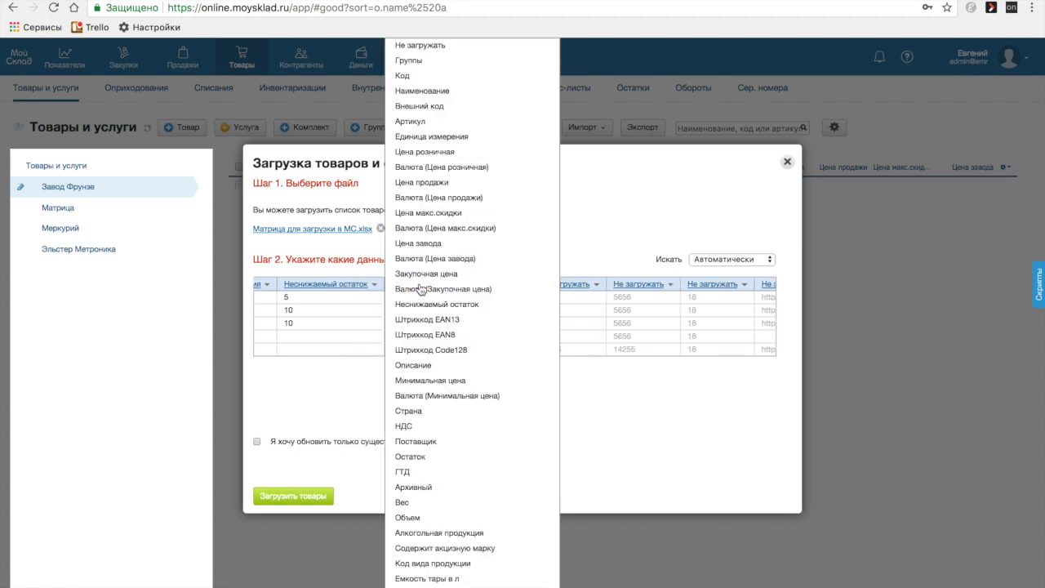
click(433, 244)
click(494, 284)
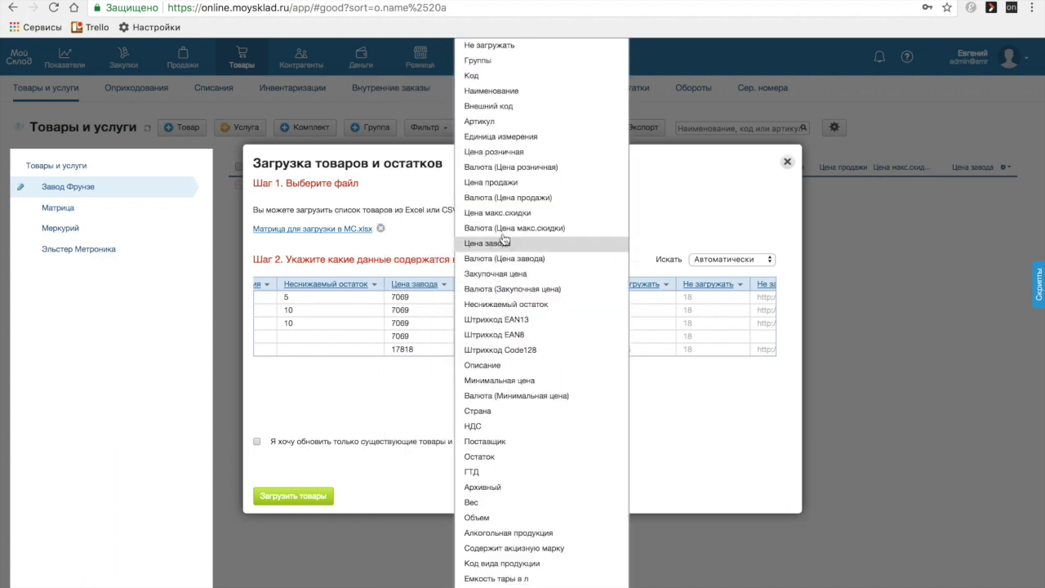
click(512, 182)
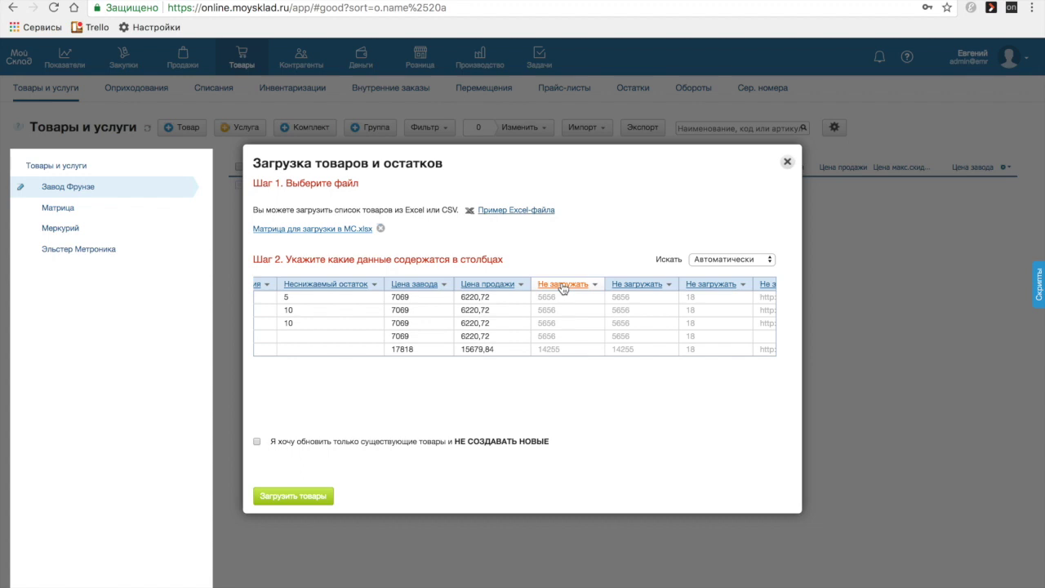
click(563, 286)
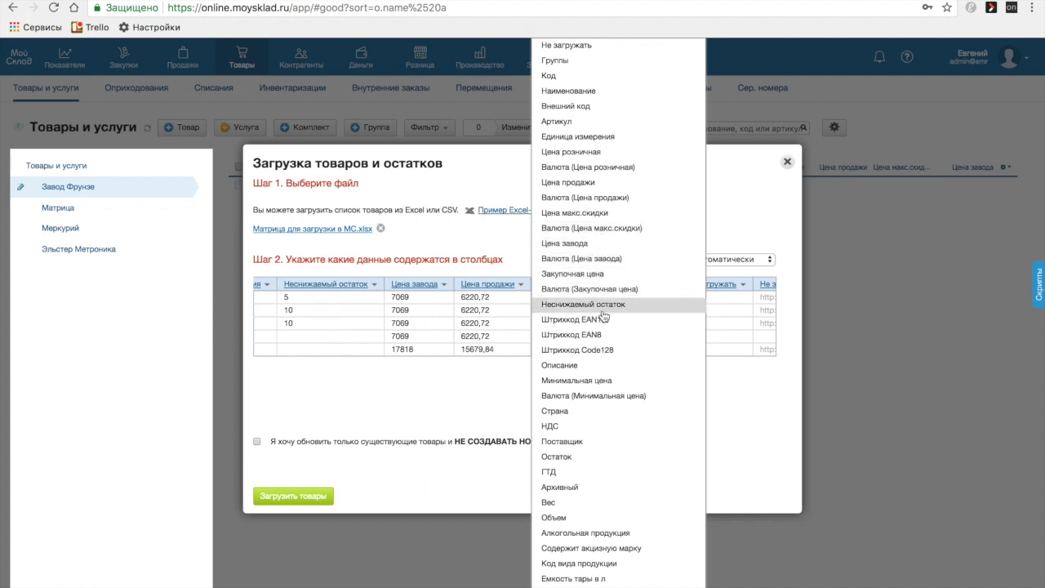
click(609, 214)
click(646, 285)
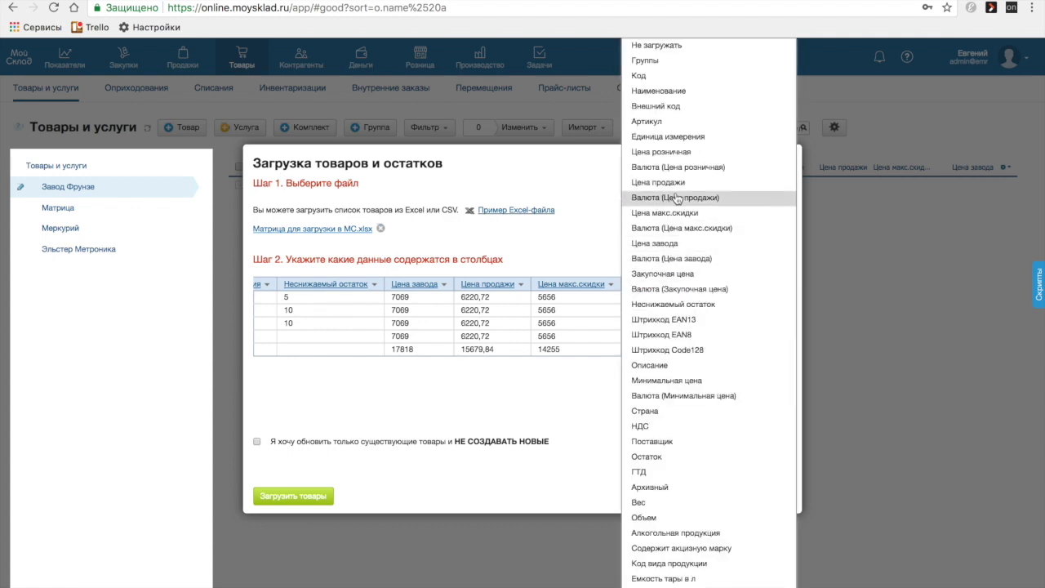
click(687, 378)
scroll(676, 330, right, 5)
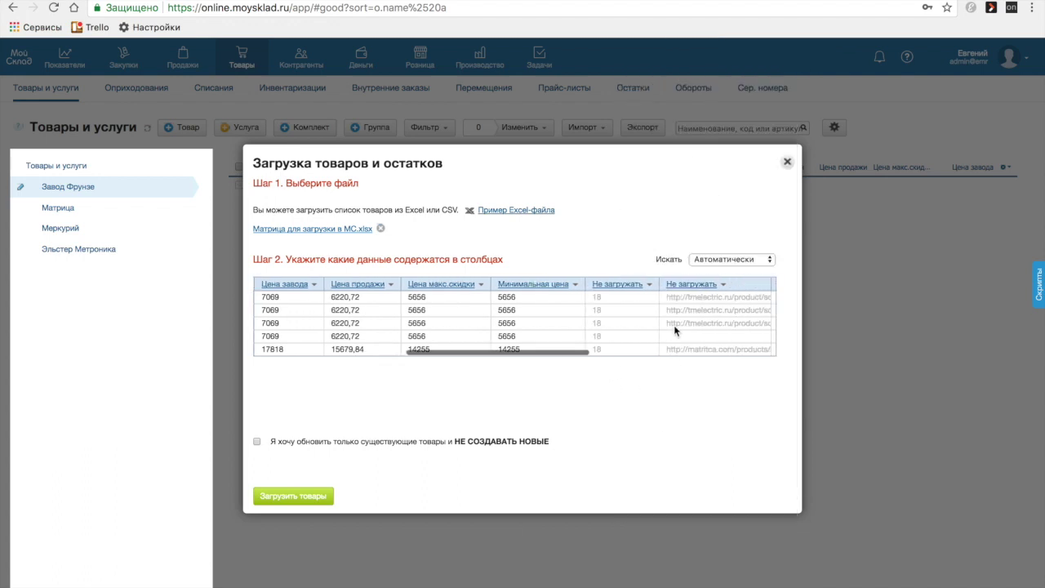
Map the 18 column to НДС and the first link column to Карточка товара на сайте.
click(611, 284)
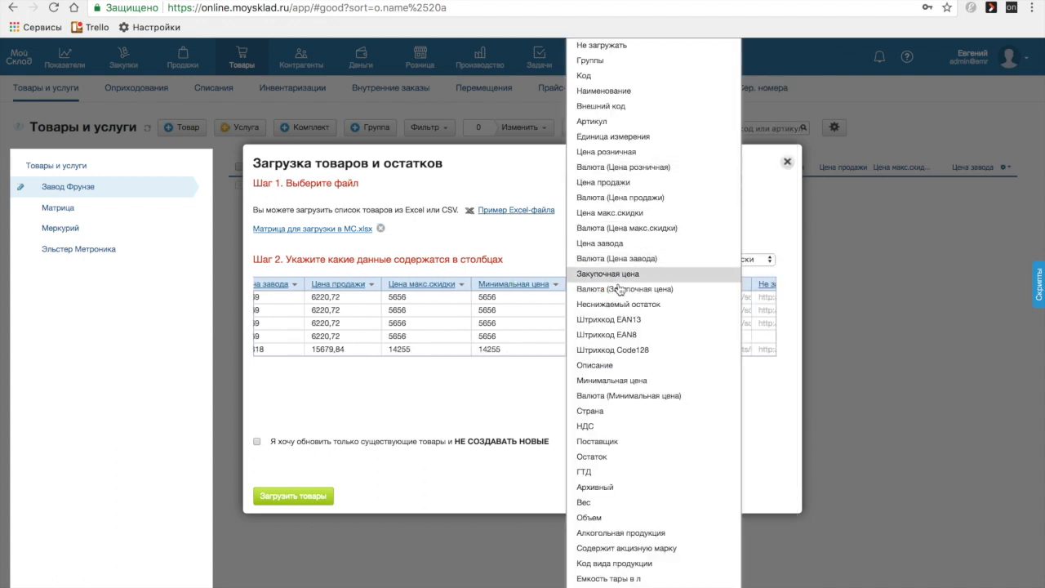
click(607, 426)
scroll(642, 336, right, 2)
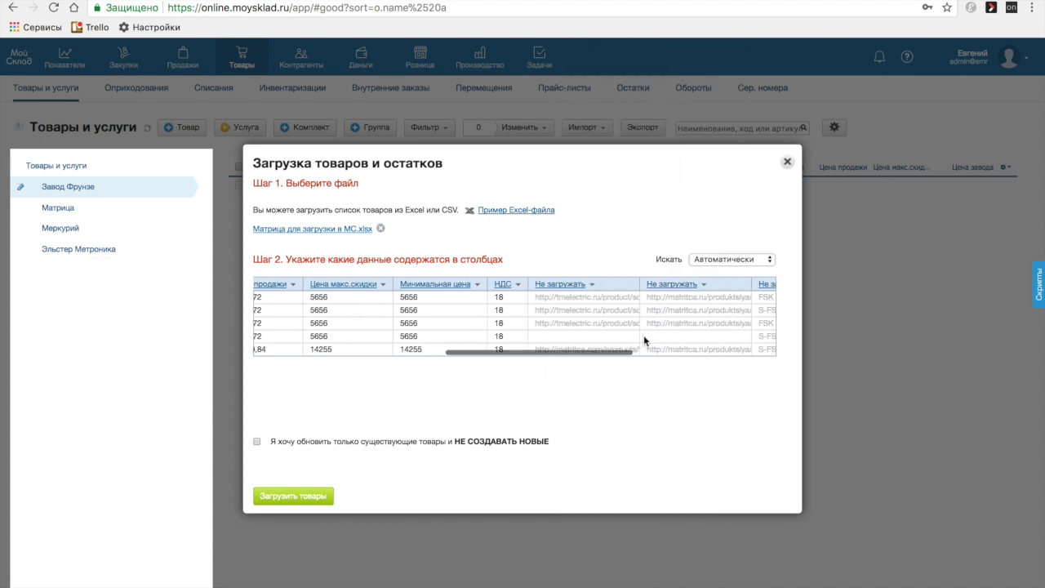
click(589, 284)
scroll(590, 520, up, 2)
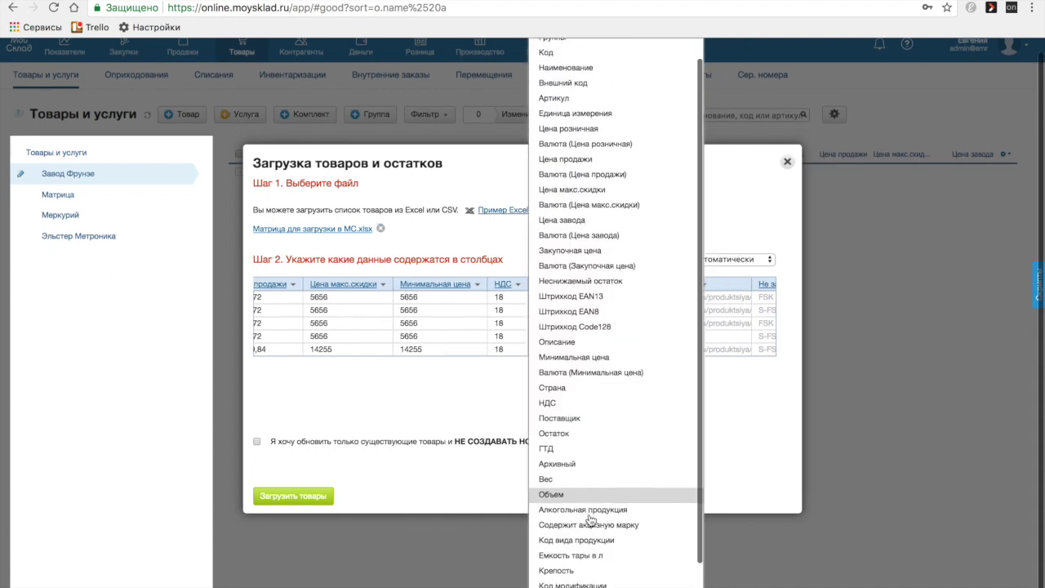
click(675, 344)
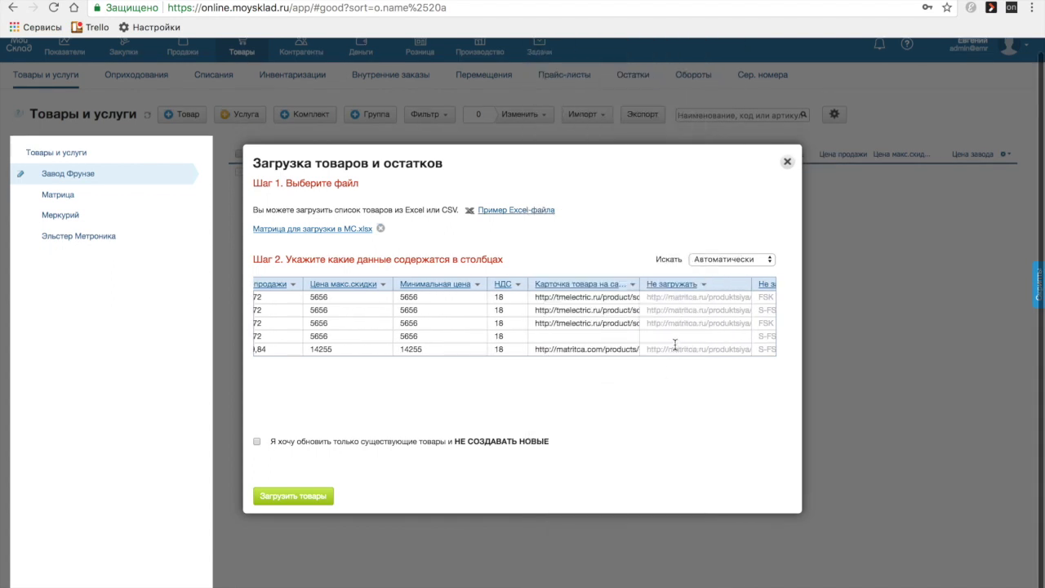
Set a field for the next link column and map the matritca.ru link column to Вес.
click(684, 285)
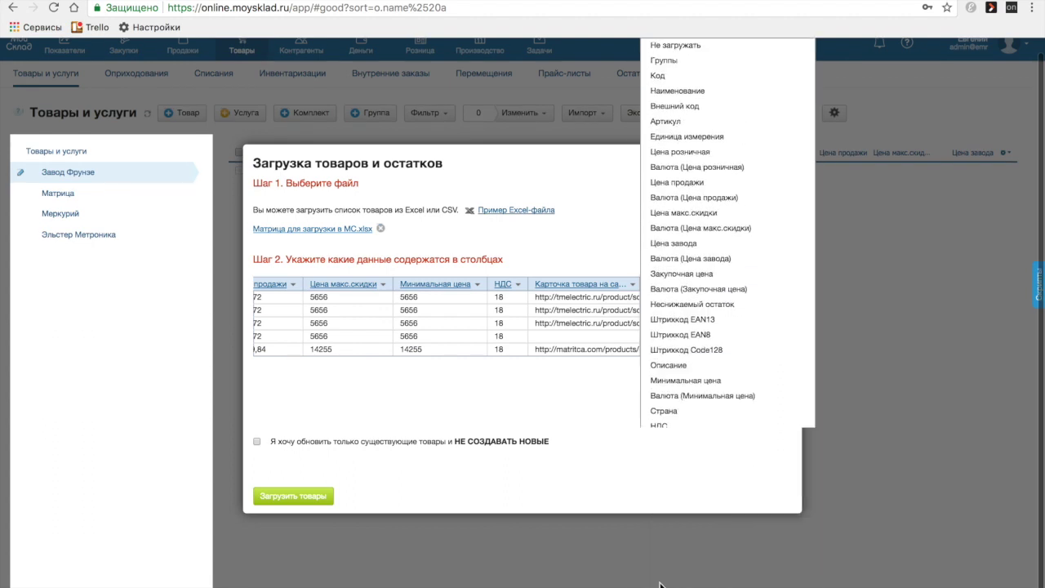
scroll(729, 310, down, 3)
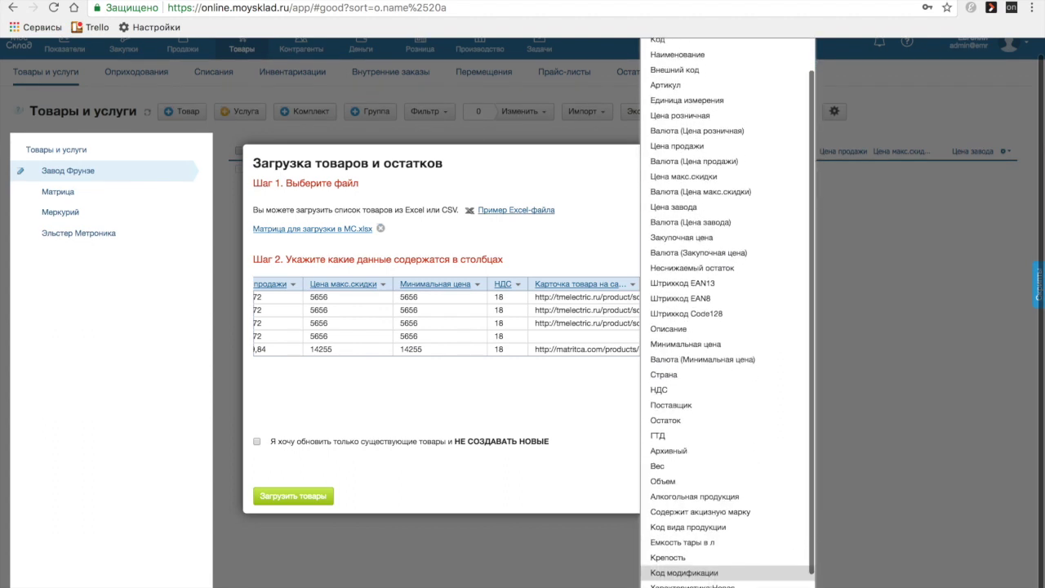
click(694, 563)
scroll(571, 319, right, 10)
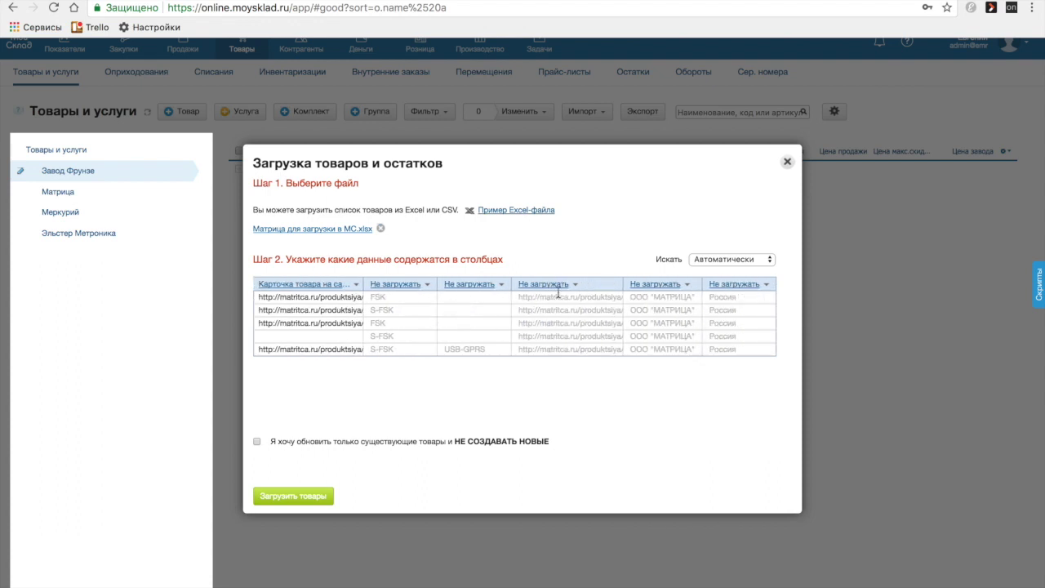
click(547, 284)
click(590, 508)
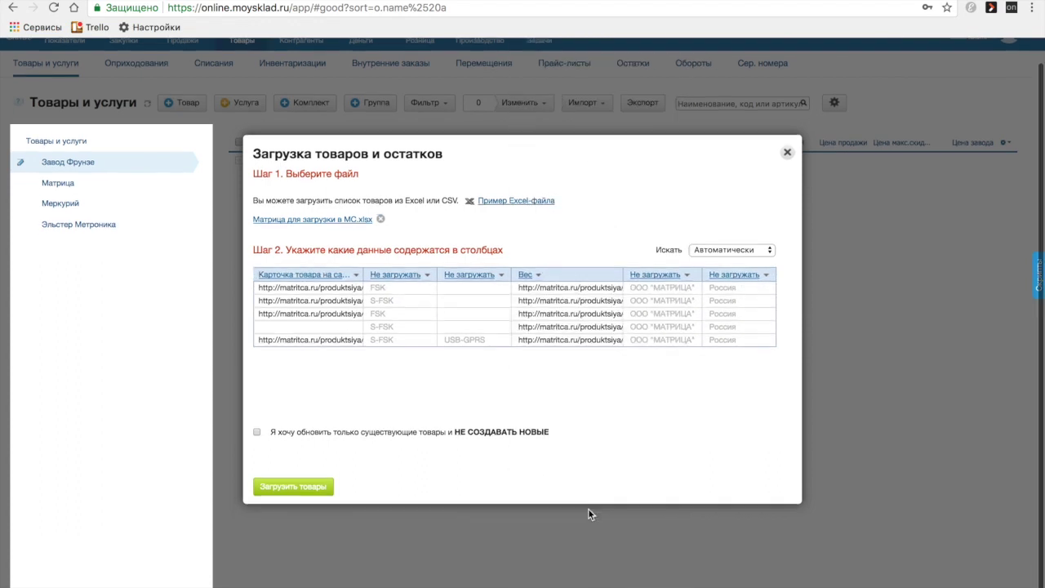
Remap the fourth column to Сертификаты производителя instead of Вес.
click(526, 277)
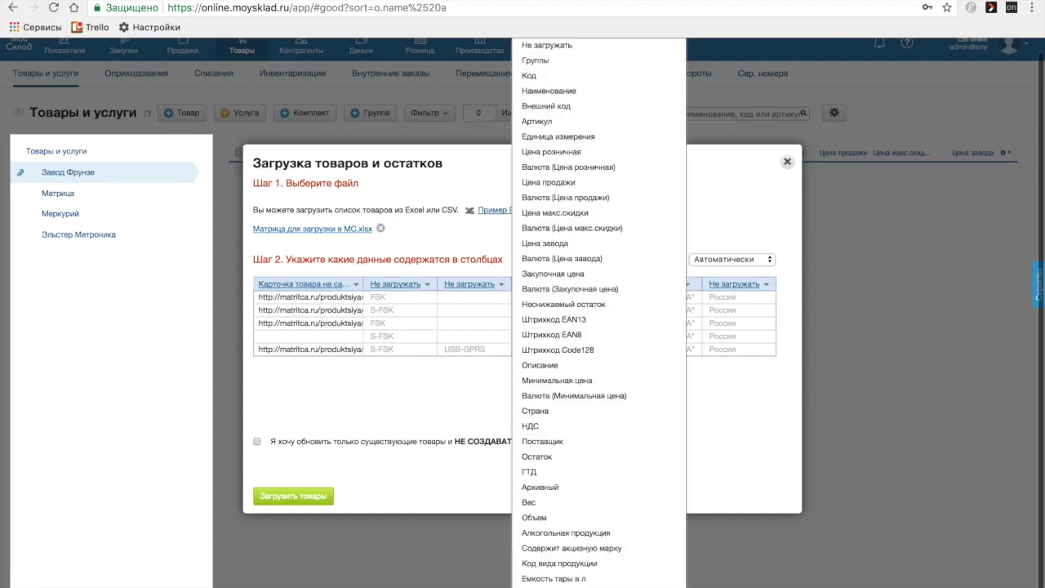
scroll(600, 327, down, 2)
scroll(599, 327, up, 3)
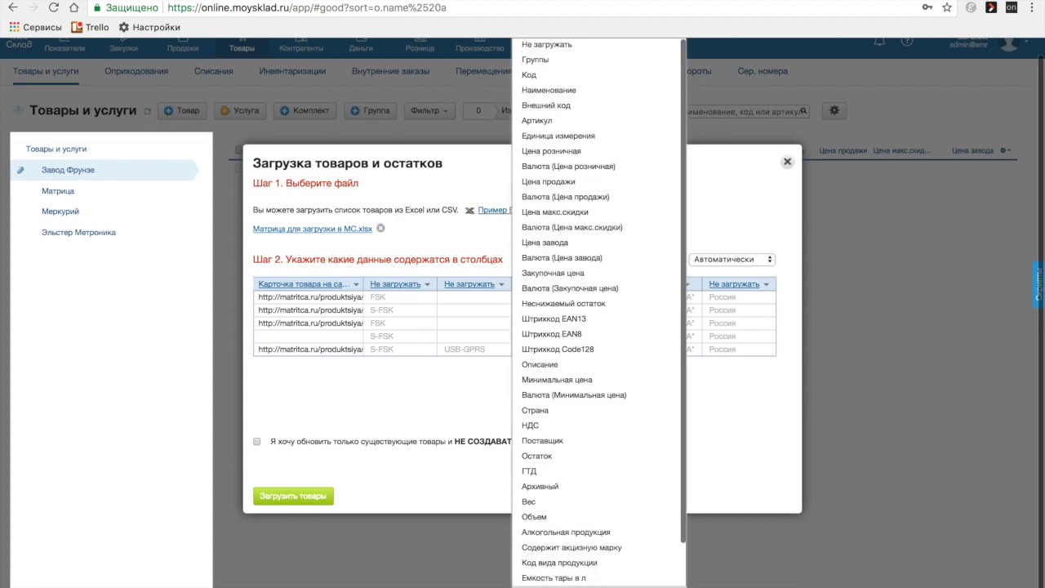
scroll(576, 583, down, 2)
scroll(575, 583, down, 1)
scroll(577, 583, up, 3)
scroll(577, 583, down, 1)
scroll(577, 583, down, 2)
scroll(576, 584, up, 2)
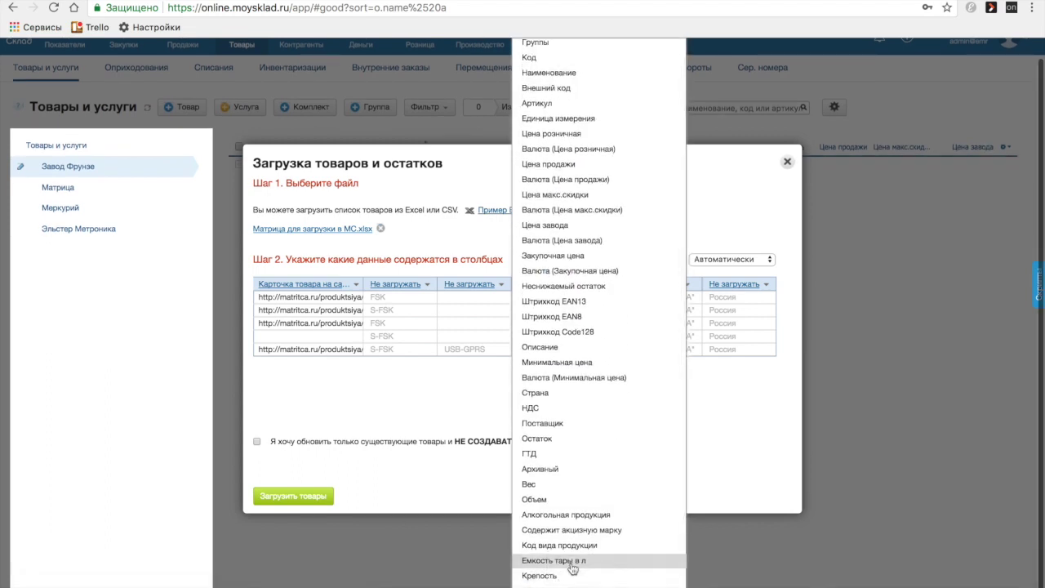
scroll(600, 312, down, 2)
click(600, 312)
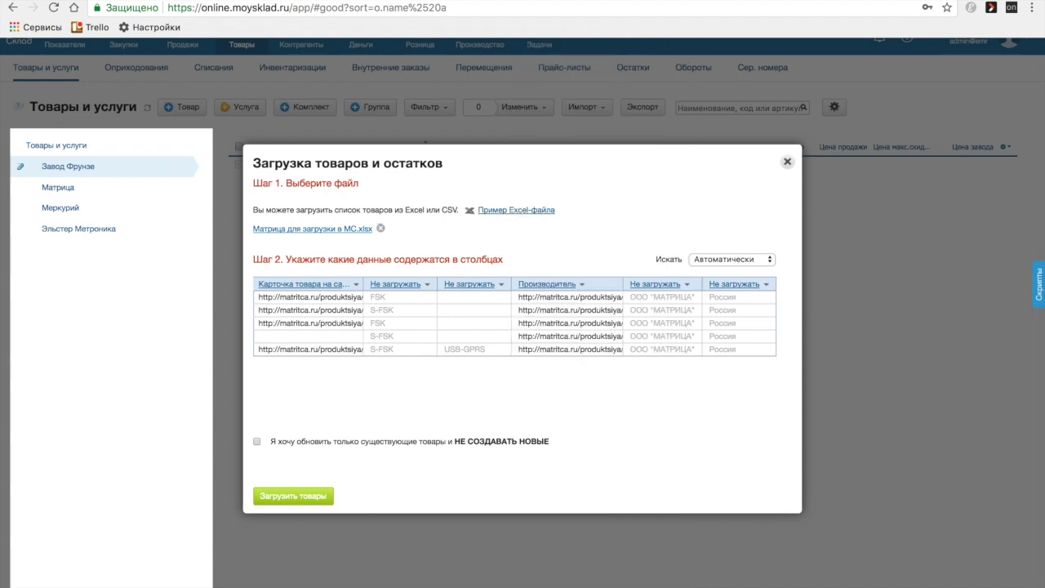
click(571, 284)
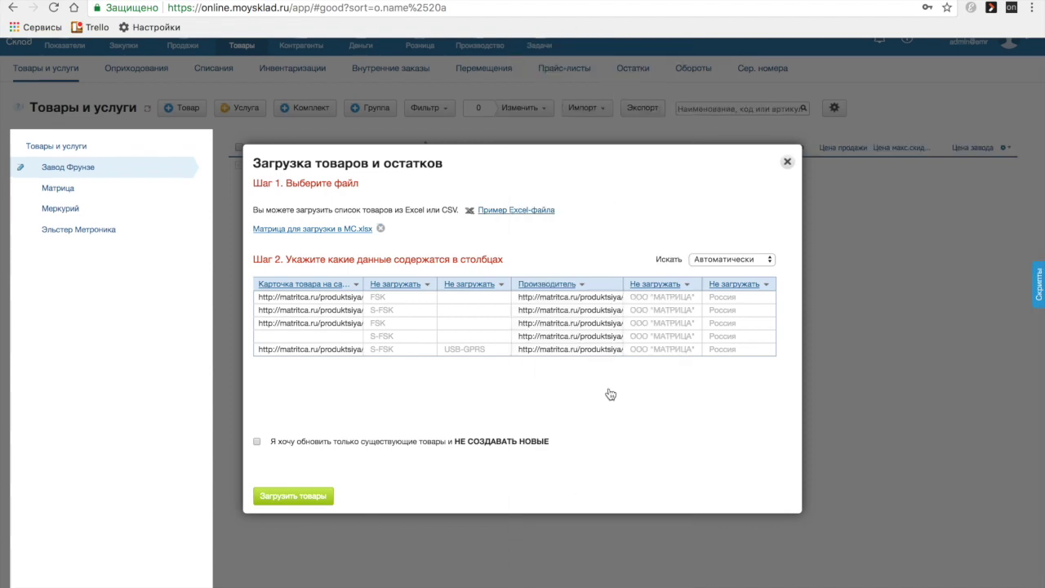
scroll(629, 572, down, 5)
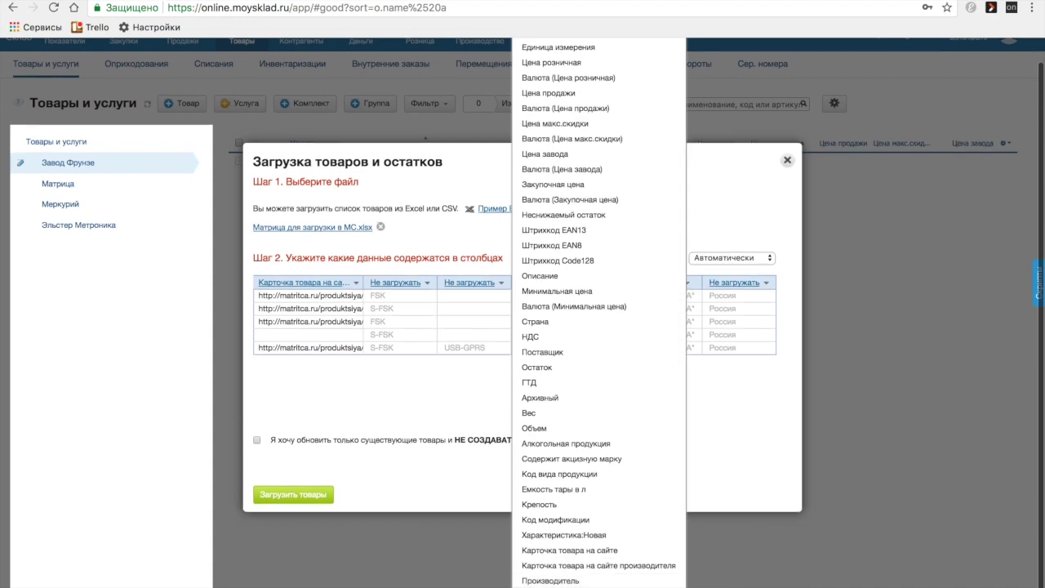
click(600, 582)
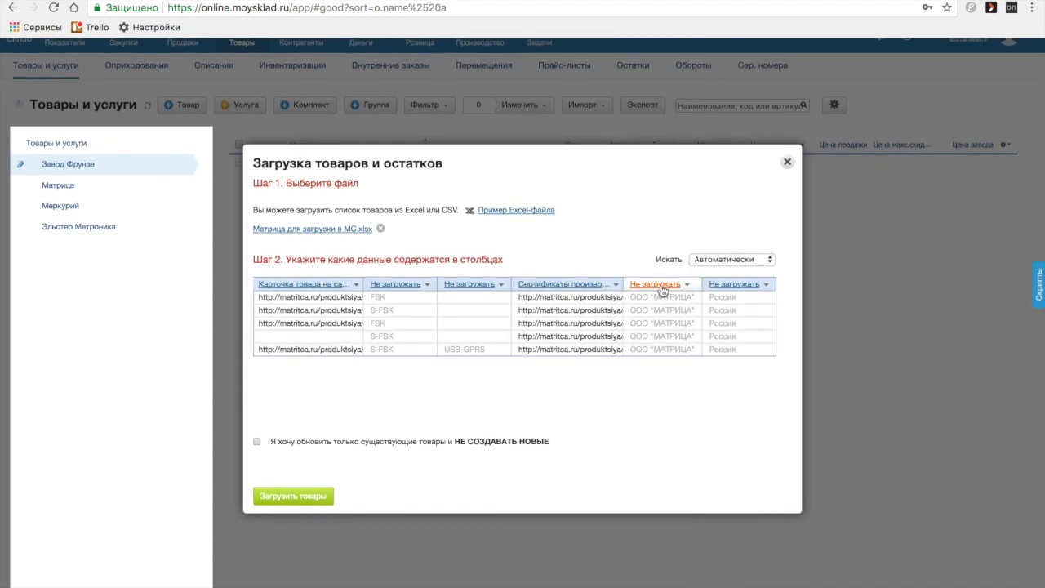
Map the fifth column to Производитель.
click(662, 288)
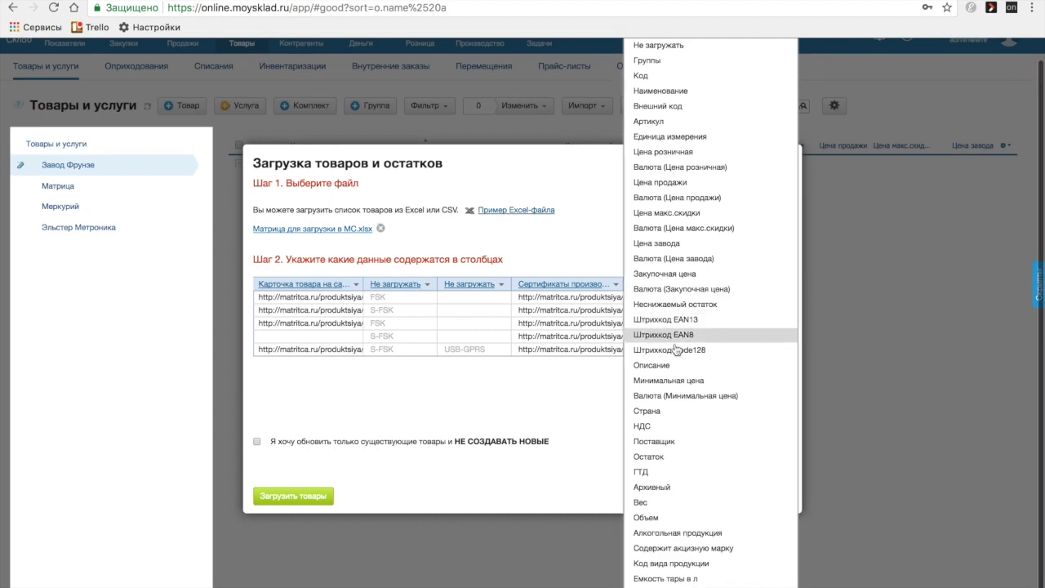
scroll(676, 413, down, 1)
scroll(678, 418, down, 1)
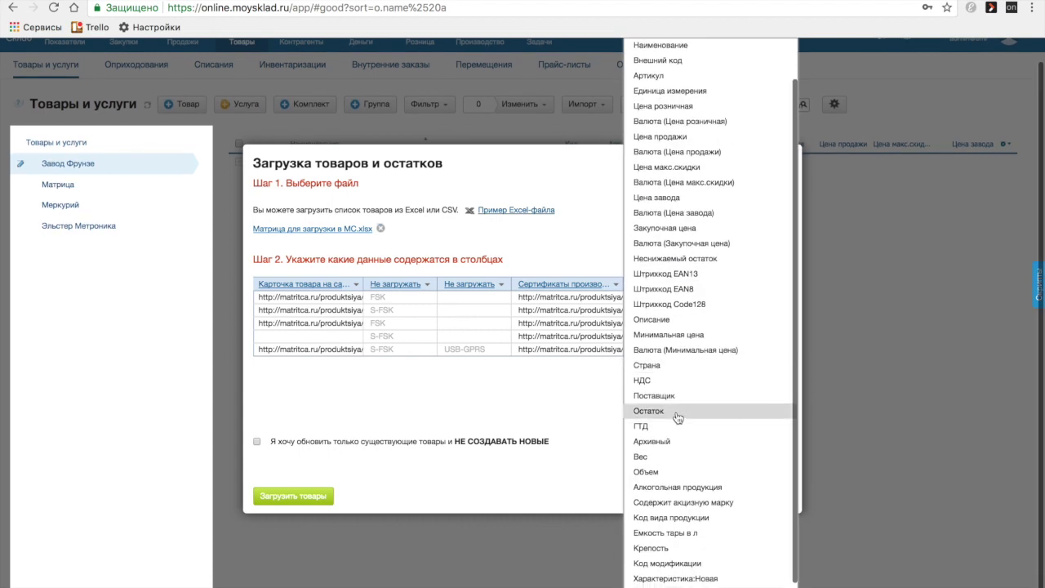
scroll(666, 583, up, 2)
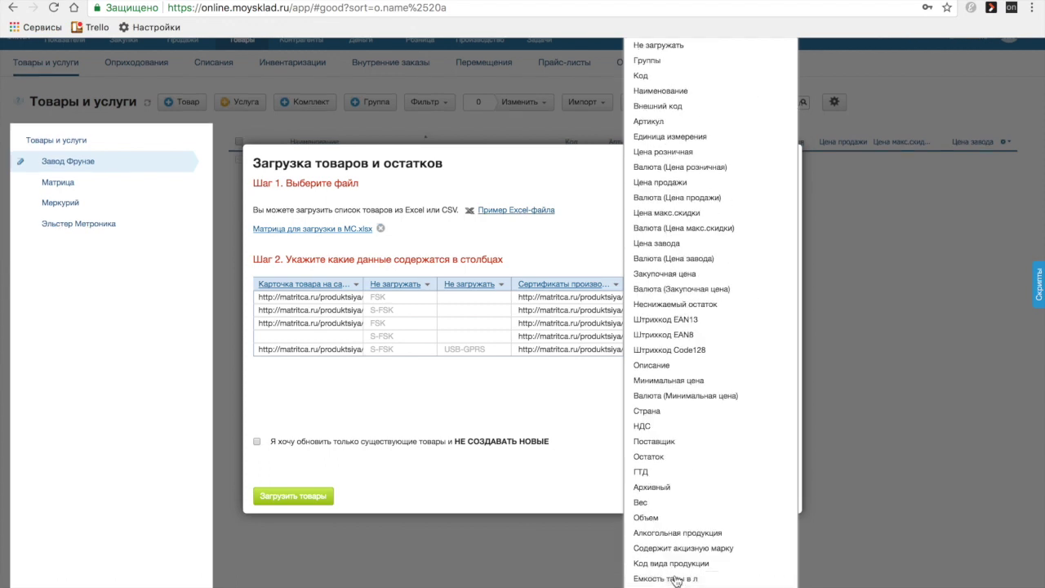
scroll(678, 562, down, 1)
scroll(678, 564, down, 1)
scroll(678, 564, down, 1)
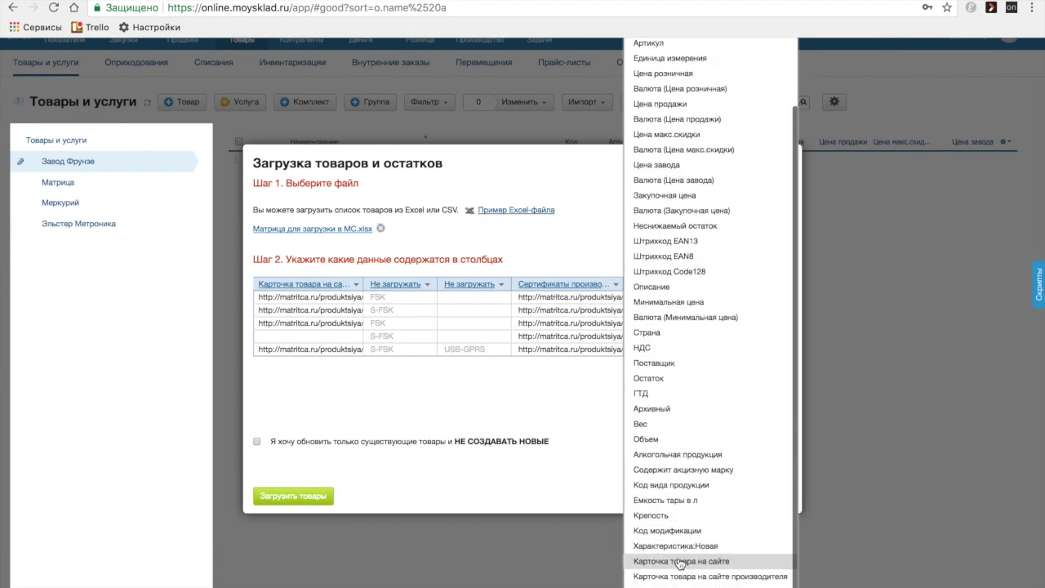
scroll(678, 564, down, 1)
click(678, 583)
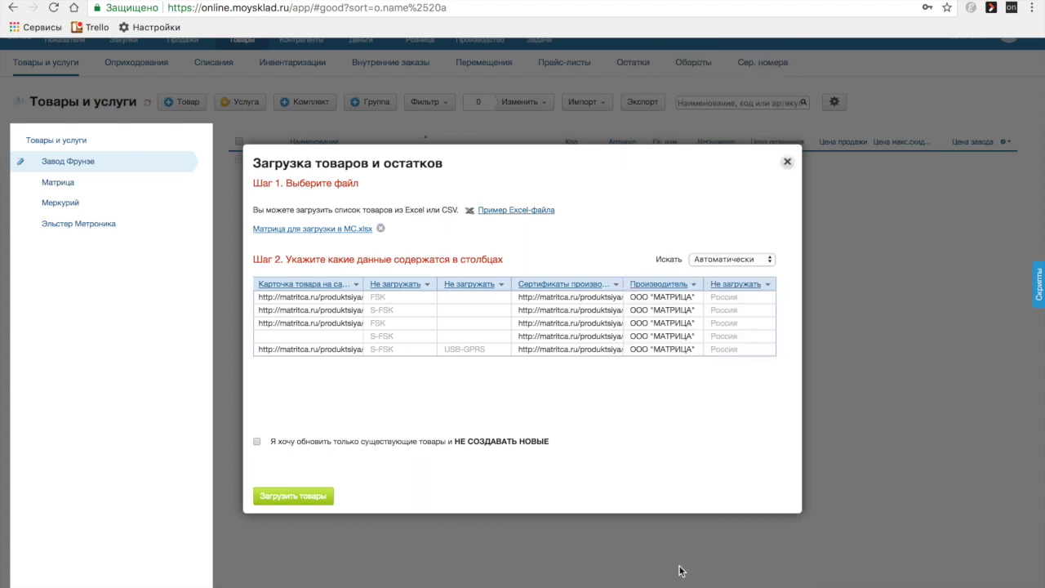
click(727, 284)
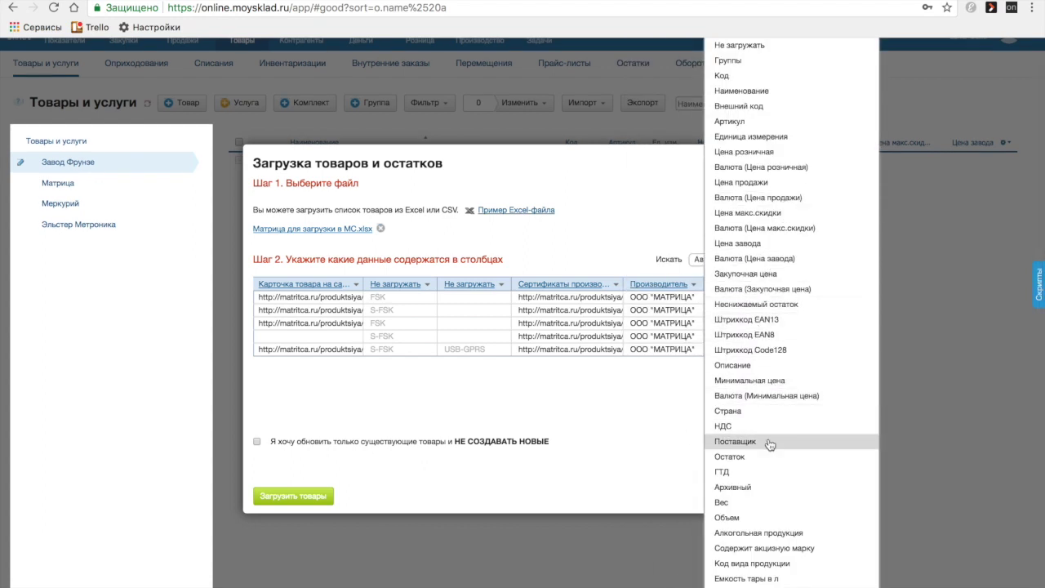
Map the Россия column to Страна.
click(767, 472)
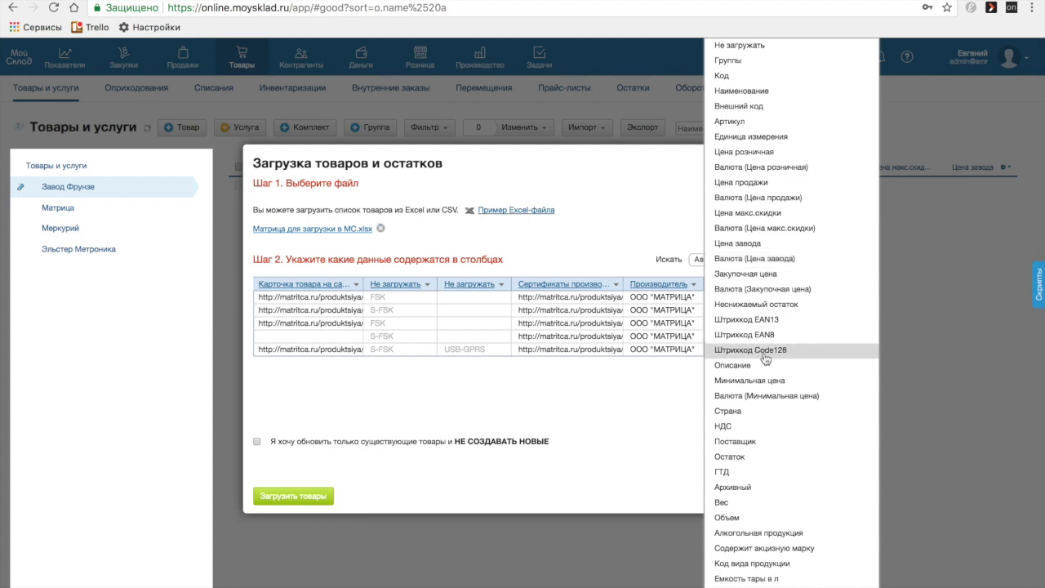
scroll(765, 360, down, 3)
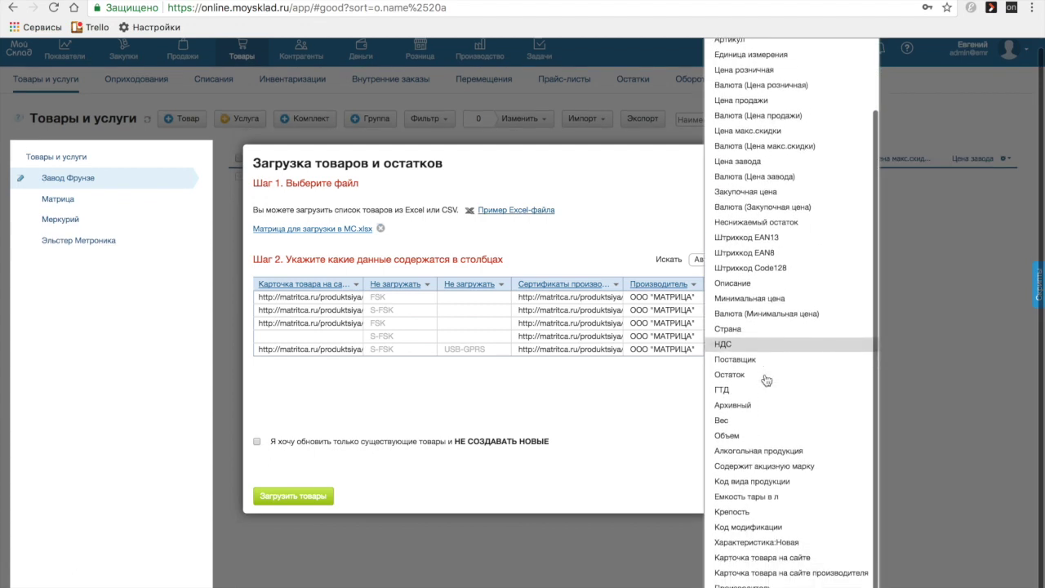
click(741, 397)
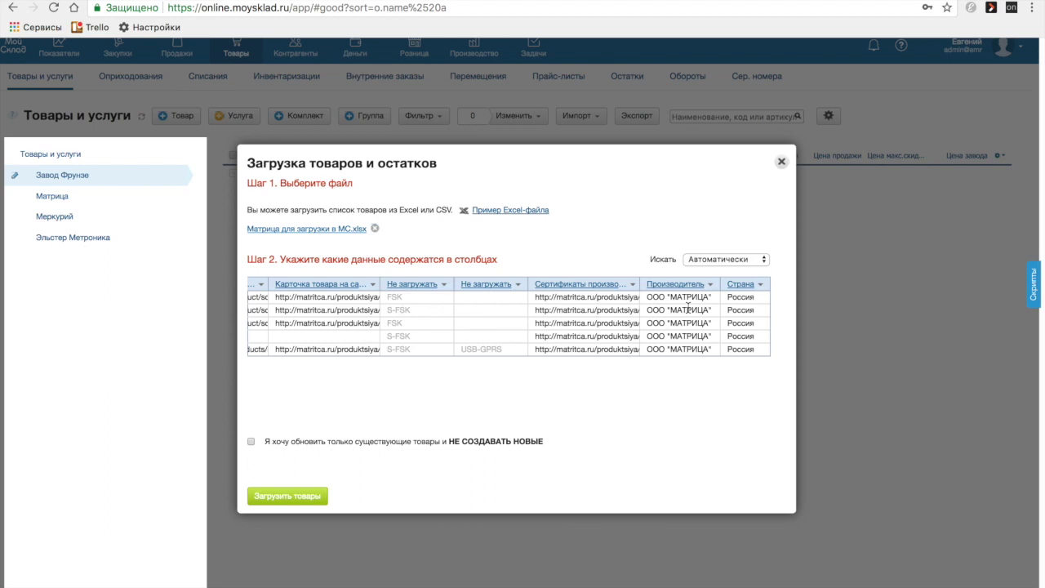
Map the FSK/S-FSK column to Описание and review all column mappings.
click(432, 293)
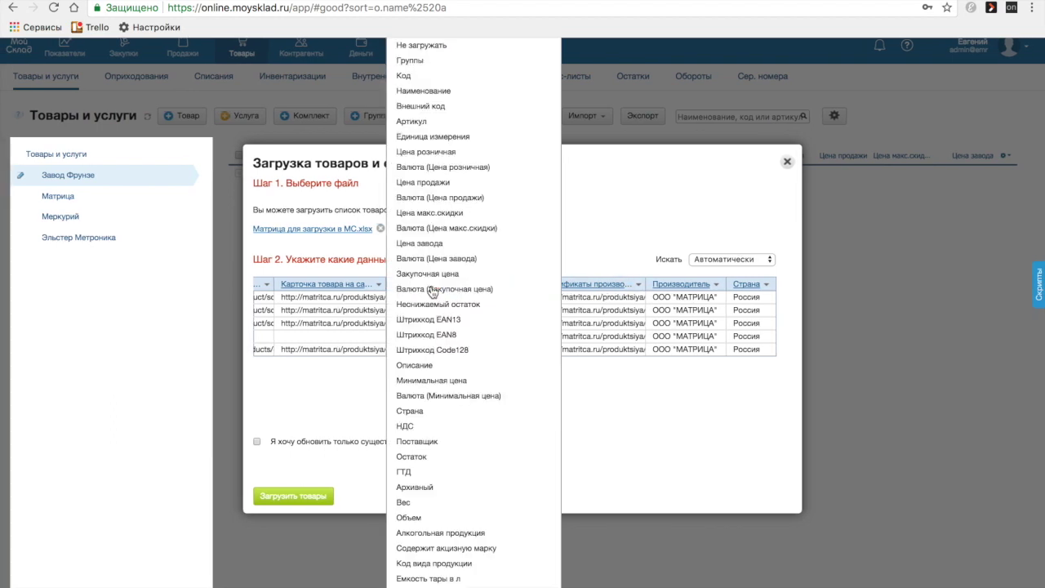
click(464, 368)
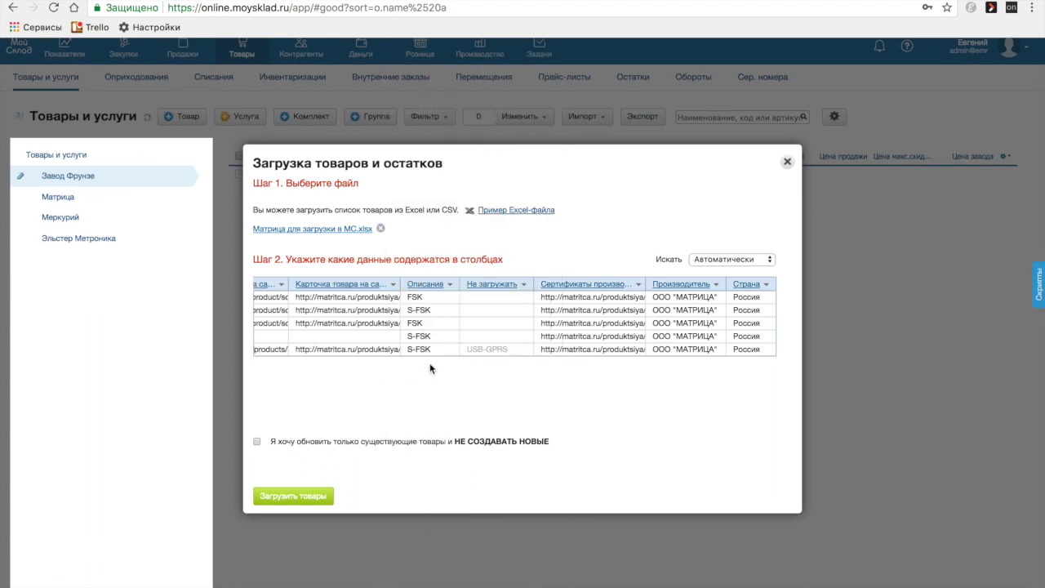
scroll(386, 291, left, 2)
scroll(386, 292, left, 2)
scroll(386, 292, left, 2)
scroll(386, 292, left, 2)
scroll(387, 292, left, 2)
scroll(387, 291, left, 2)
scroll(387, 292, left, 2)
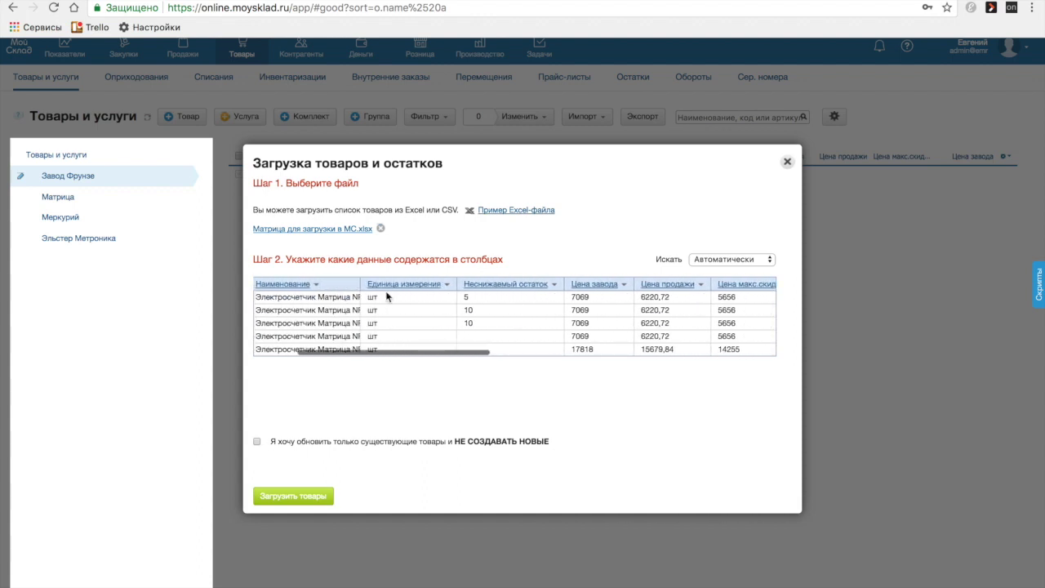
scroll(387, 296, left, 2)
scroll(387, 295, right, 5)
scroll(387, 291, right, 3)
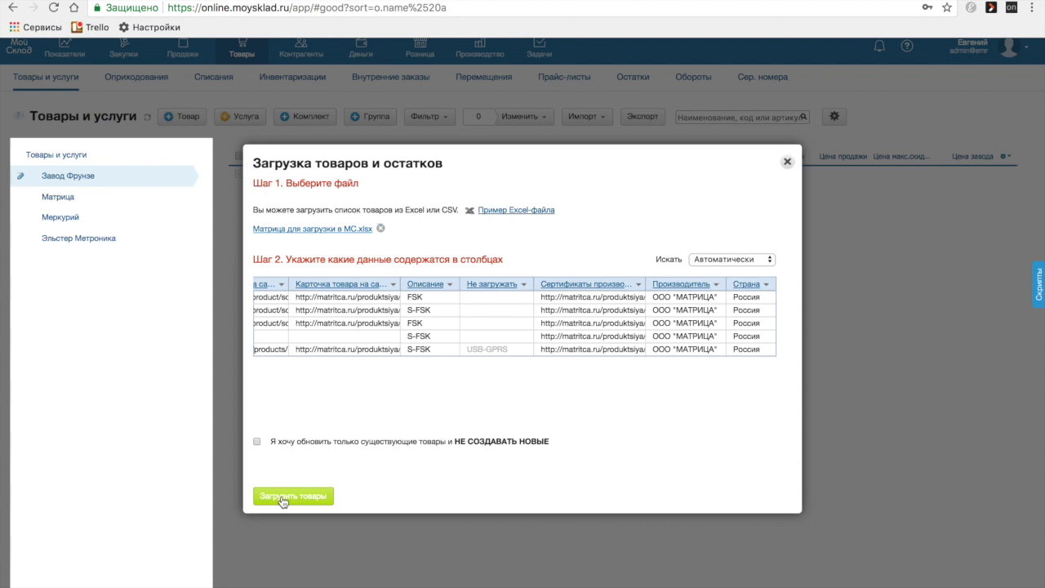
Run the import, confirm 41 products created without errors, and return to Товары и услуги.
click(282, 500)
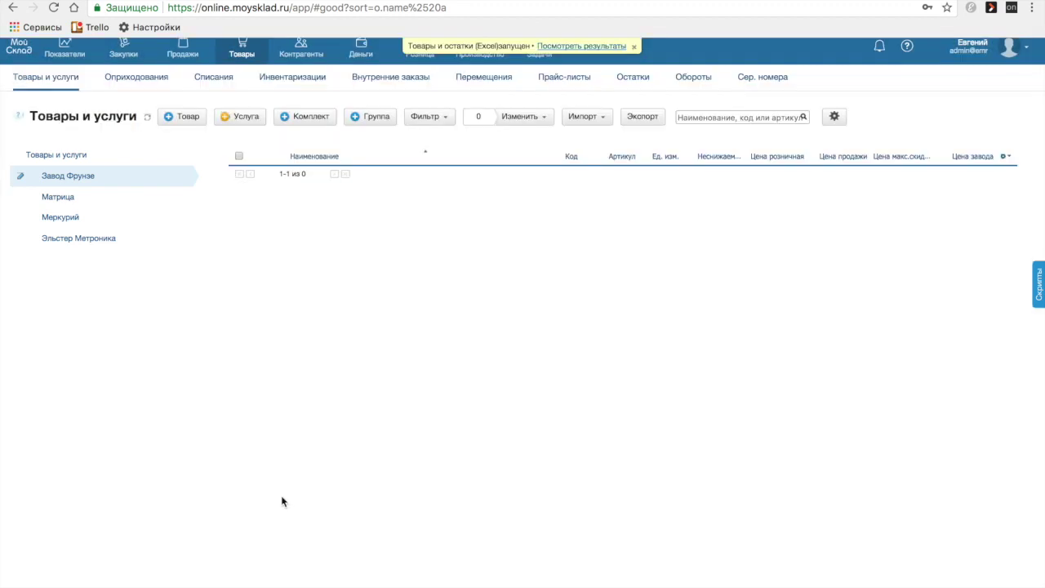
click(593, 47)
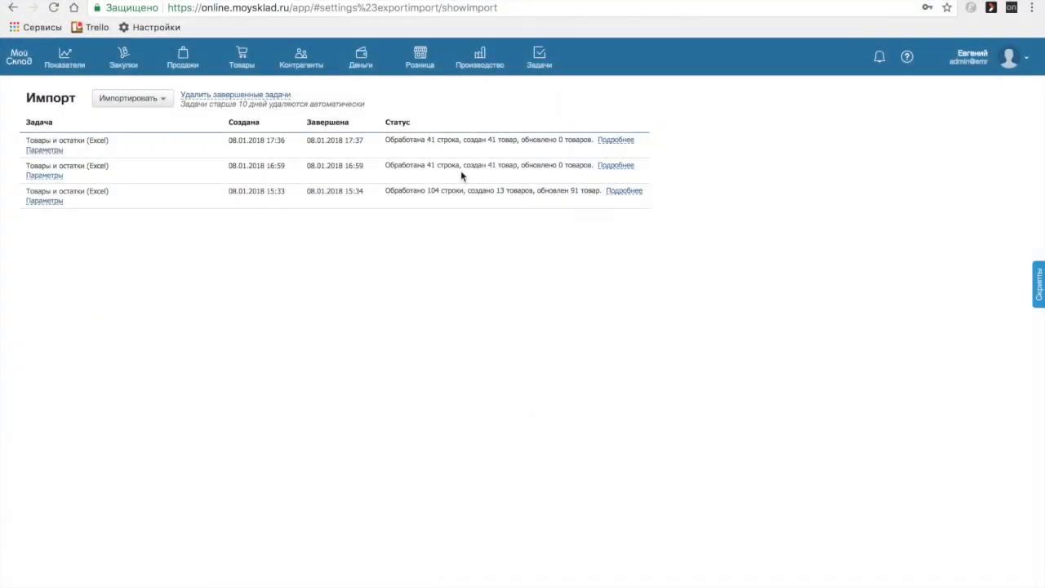
click(623, 142)
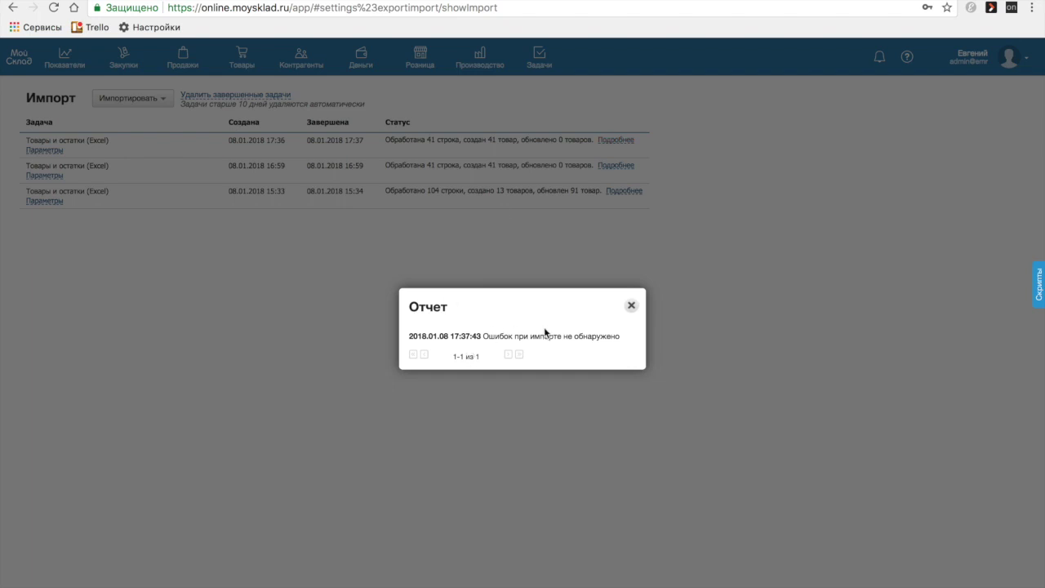
click(631, 305)
click(242, 56)
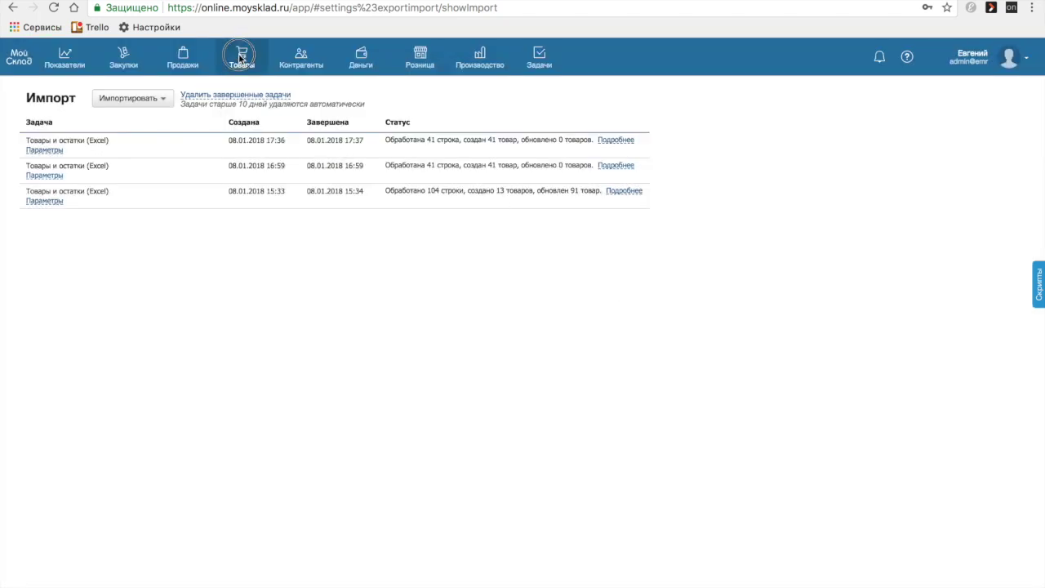
click(61, 90)
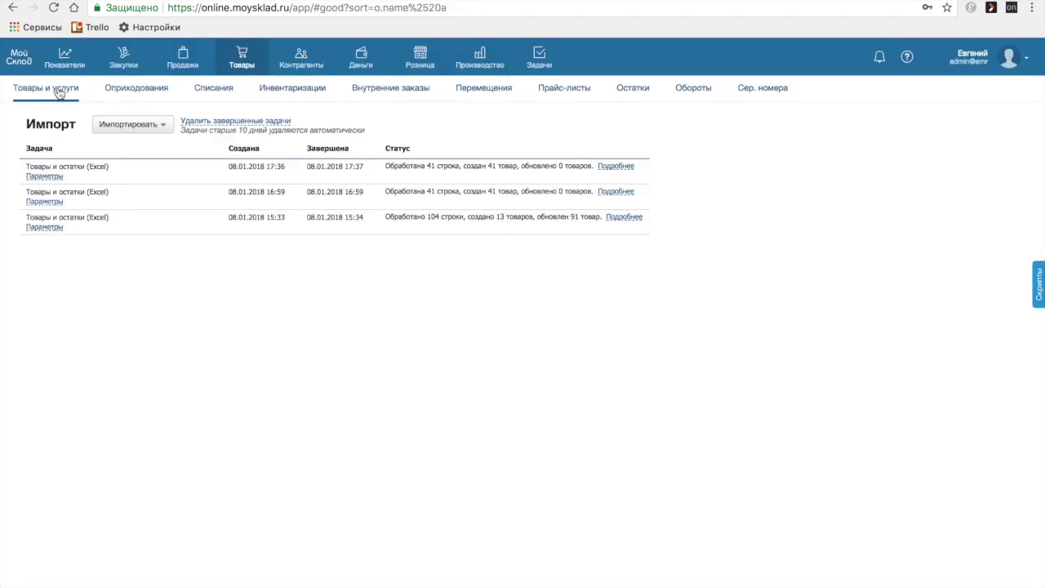
Show all groups, scroll the 41 imported products, and open the NP 71E.1-12-1 (GPRS) card.
click(78, 168)
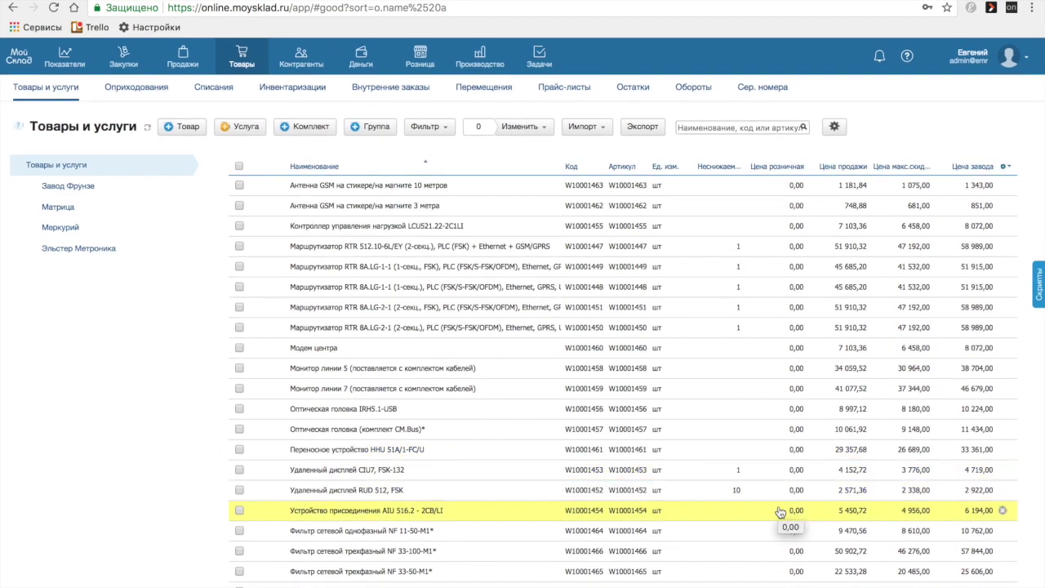
scroll(775, 508, down, 2)
scroll(778, 505, up, 2)
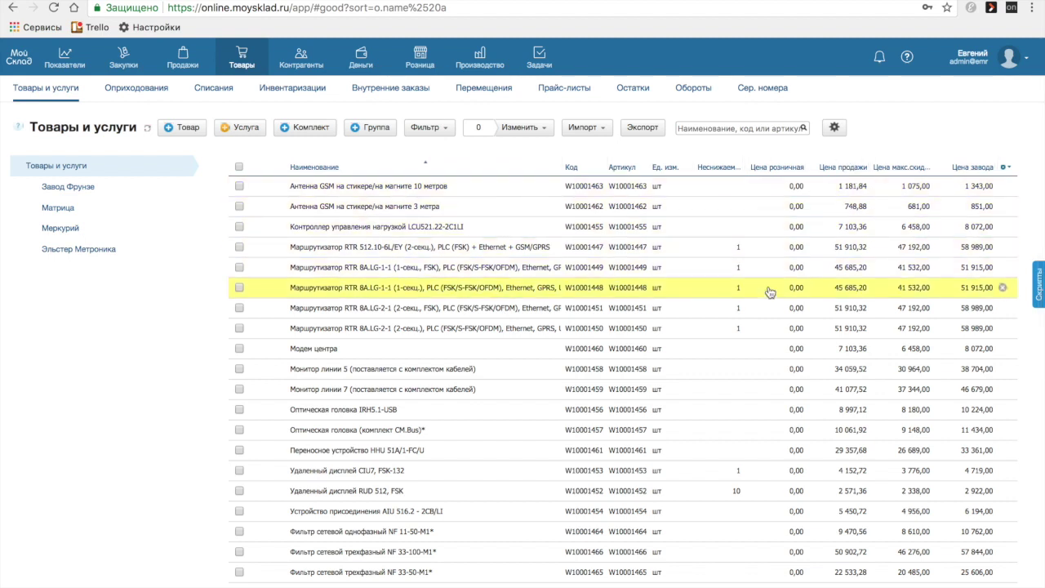
scroll(766, 352, down, 2)
scroll(768, 349, down, 5)
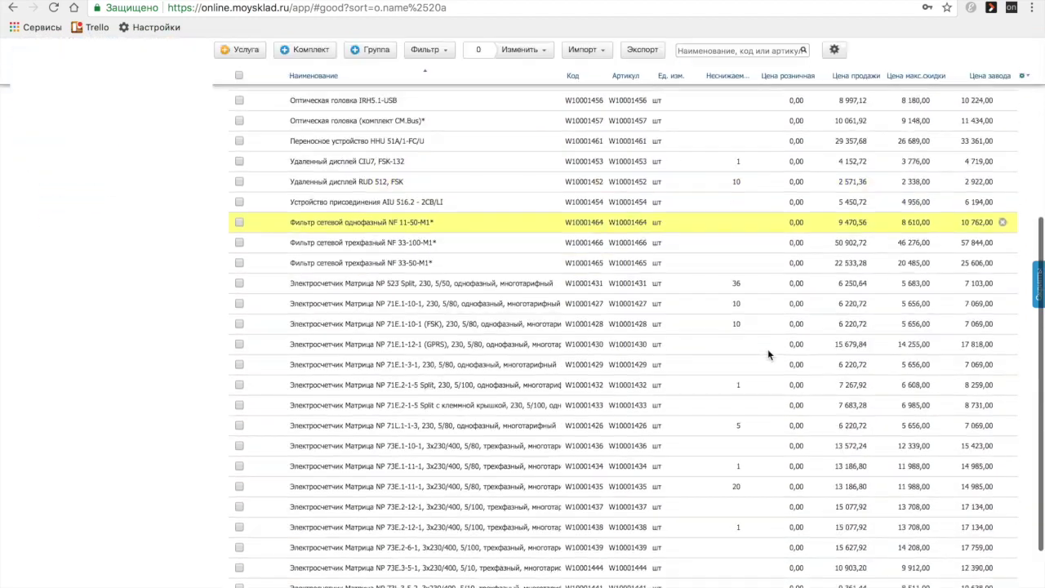
scroll(769, 356, up, 2)
scroll(770, 355, up, 2)
scroll(768, 354, down, 6)
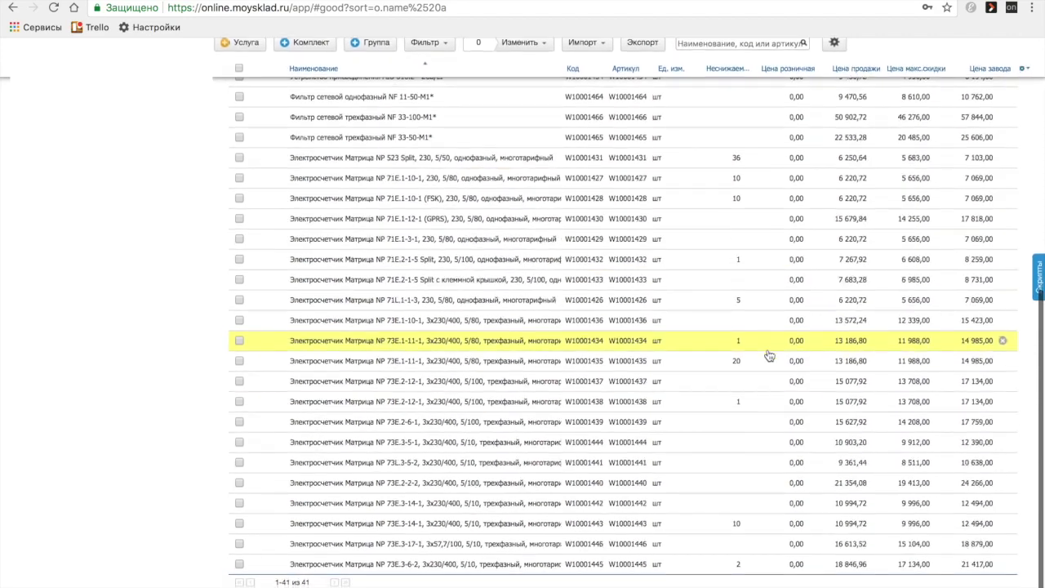
scroll(768, 348, up, 2)
scroll(768, 349, up, 8)
scroll(768, 356, up, 1)
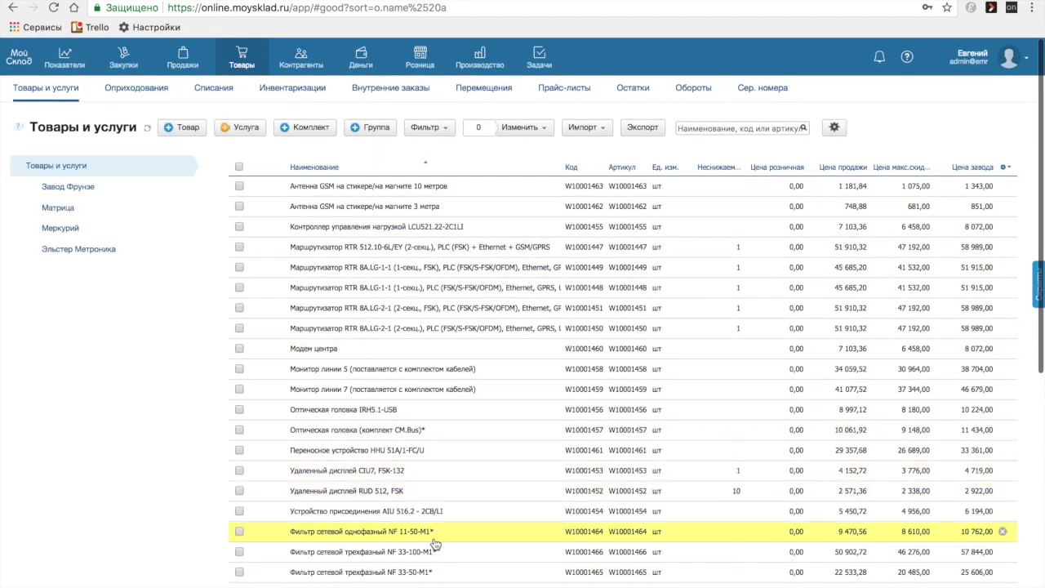
scroll(428, 490, down, 3)
click(433, 433)
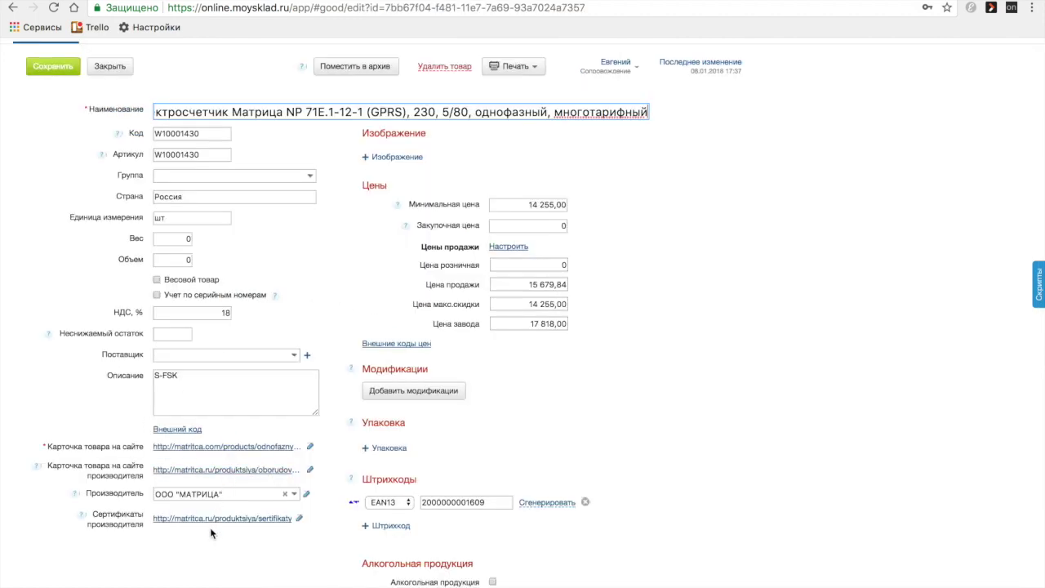
Check the GPRS meter's S-FSK description, prices and links, then close its card.
click(203, 378)
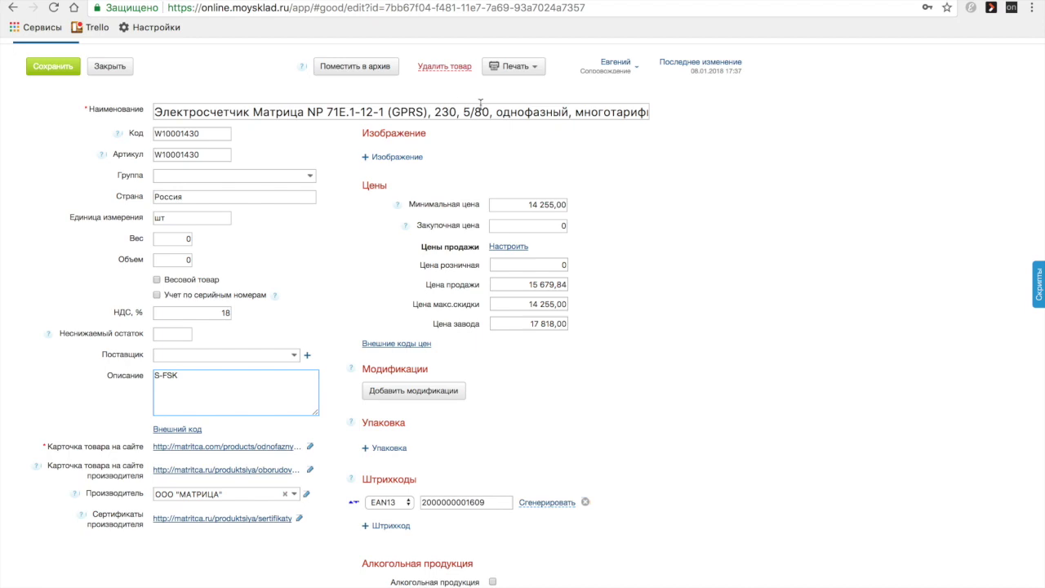
scroll(481, 112, right, 2)
scroll(481, 112, left, 2)
scroll(321, 318, down, 1)
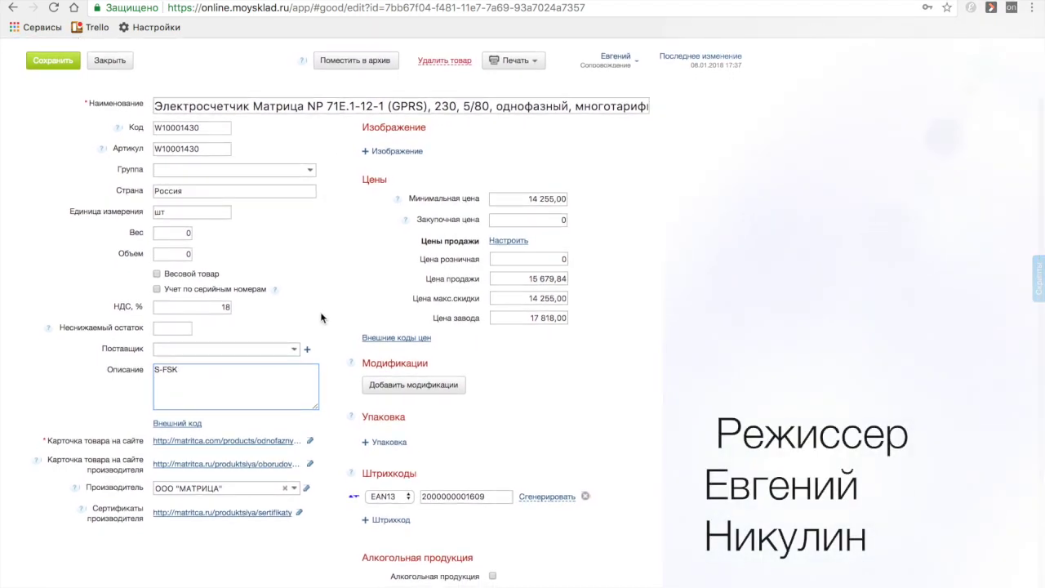
scroll(319, 250, up, 3)
click(110, 124)
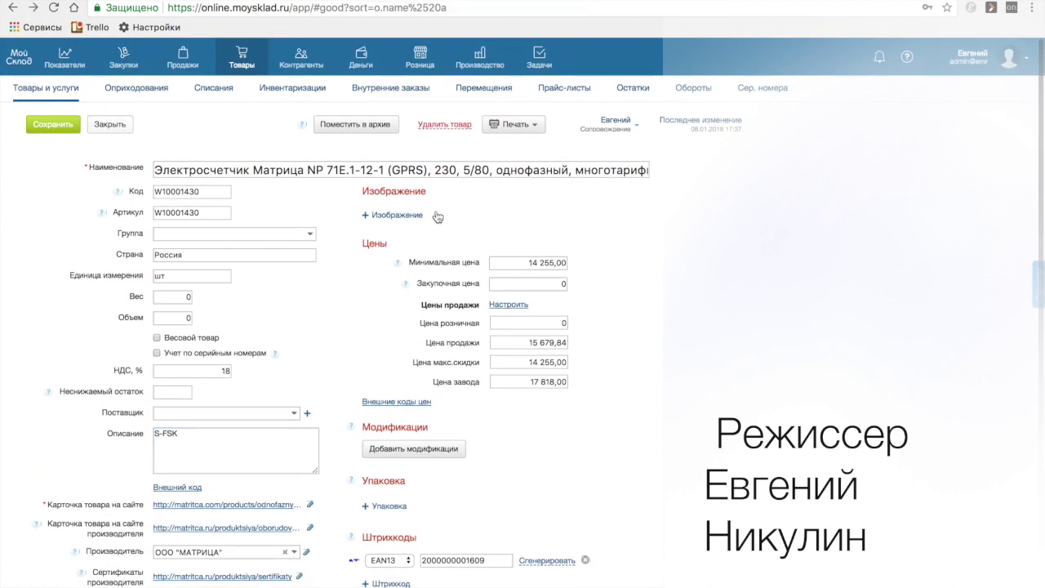